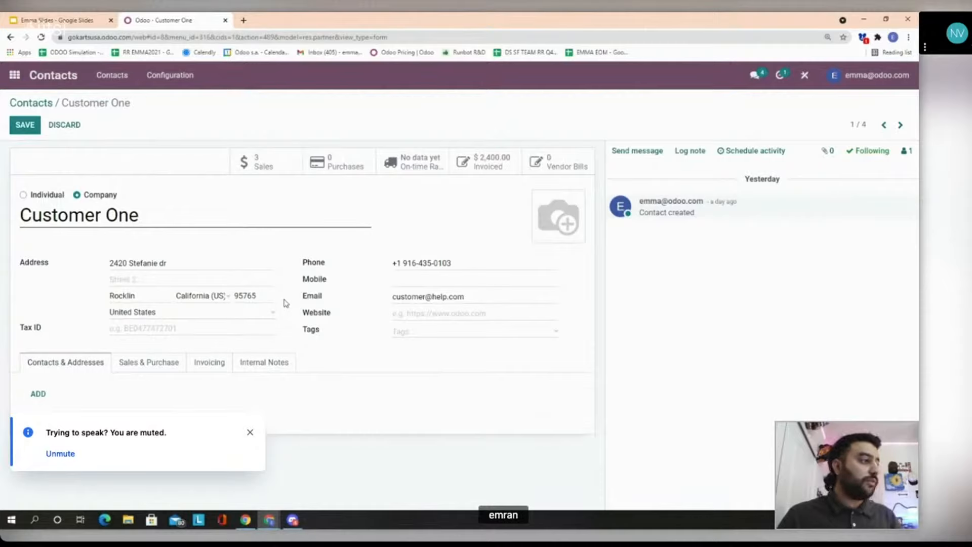
# Change the Customer One contact from a company to an individual and review its sales and purchase settings, including the payment method options
pyautogui.click(24, 195)
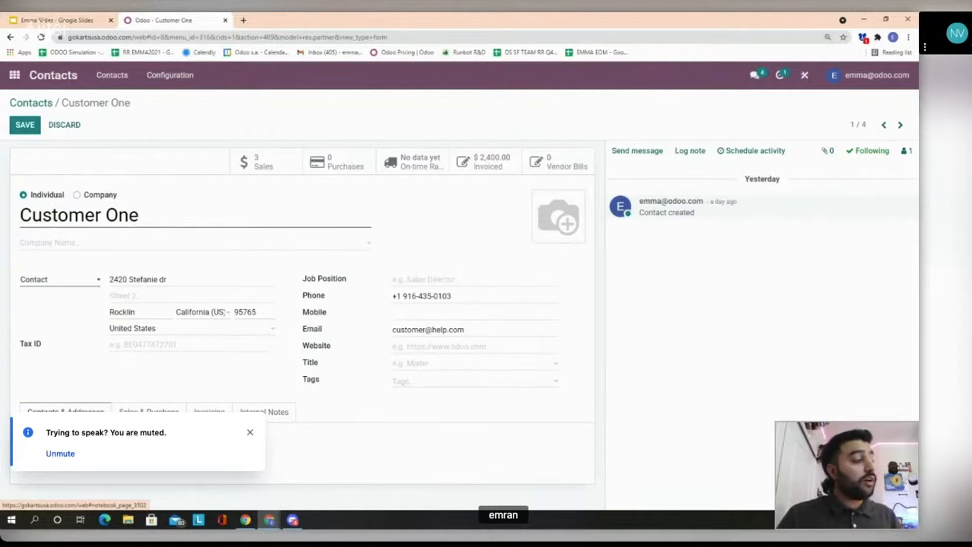
pyautogui.click(148, 411)
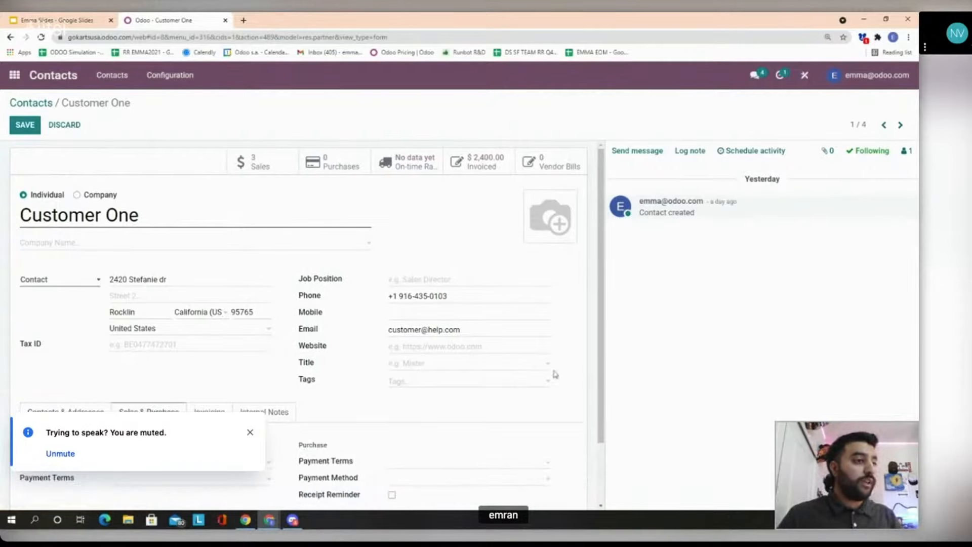
pyautogui.scroll(-1, 599, 409)
pyautogui.scroll(-2, 603, 430)
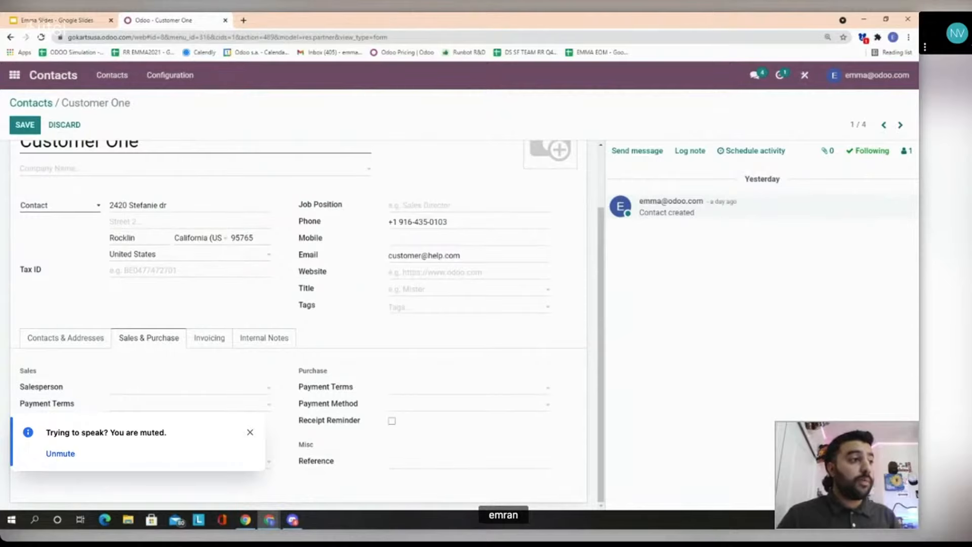
pyautogui.click(424, 409)
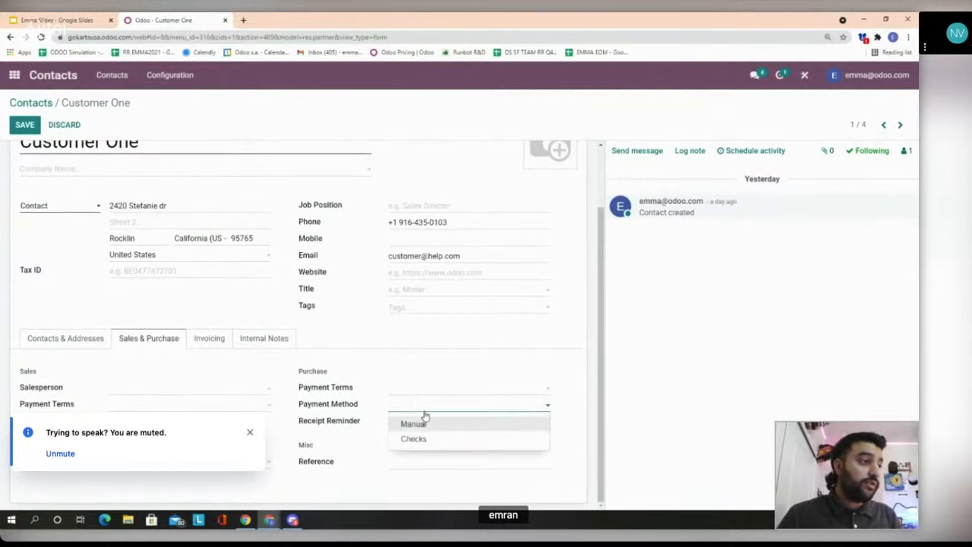
pyautogui.click(321, 442)
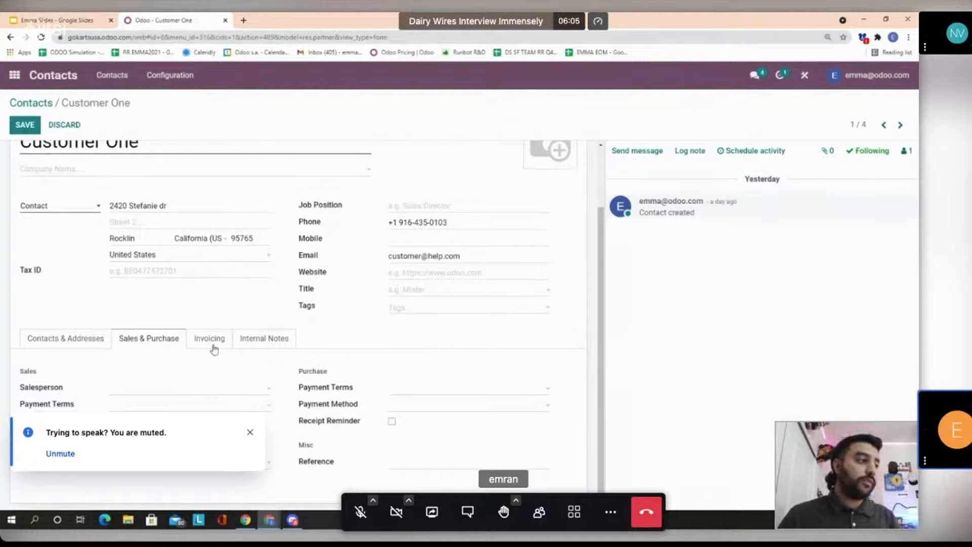
# Review the contact's invoicing details and internal notes, and save the contact
pyautogui.click(211, 339)
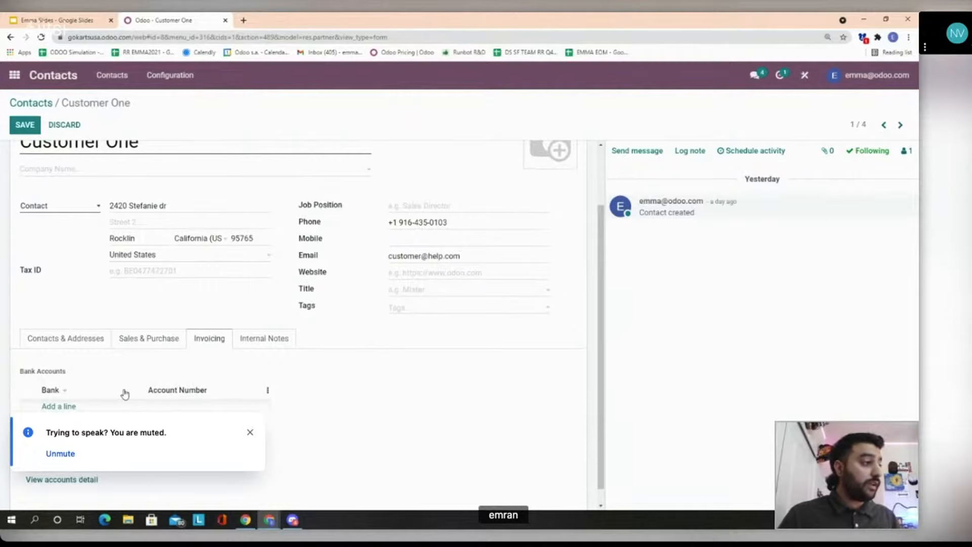
pyautogui.click(252, 338)
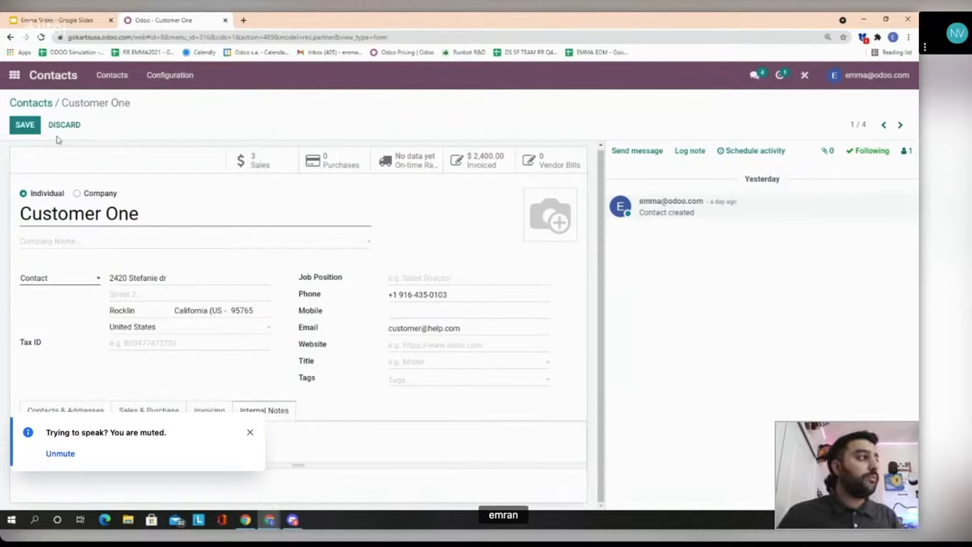
pyautogui.click(28, 126)
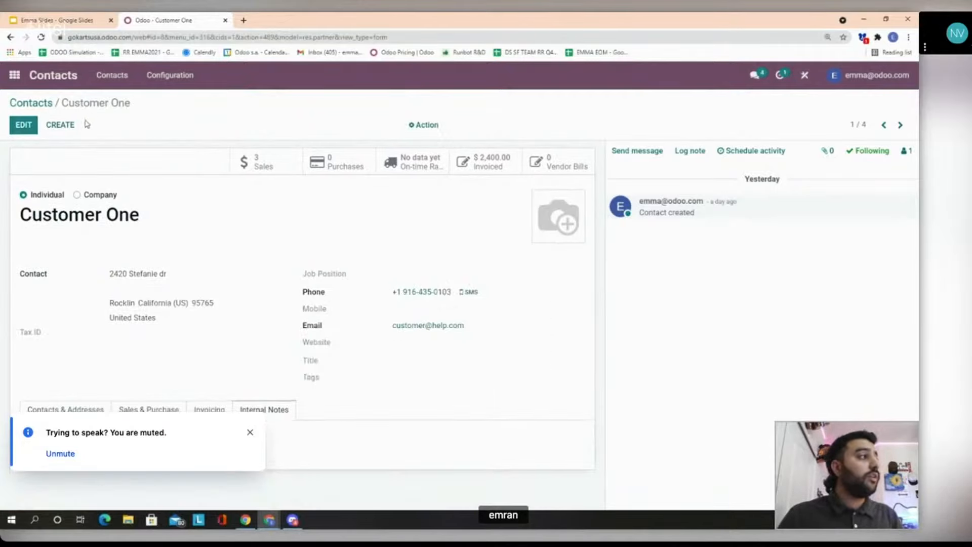
# Leave the contact and open the GoKart Complete product from the product list in the Inventory app
pyautogui.click(36, 104)
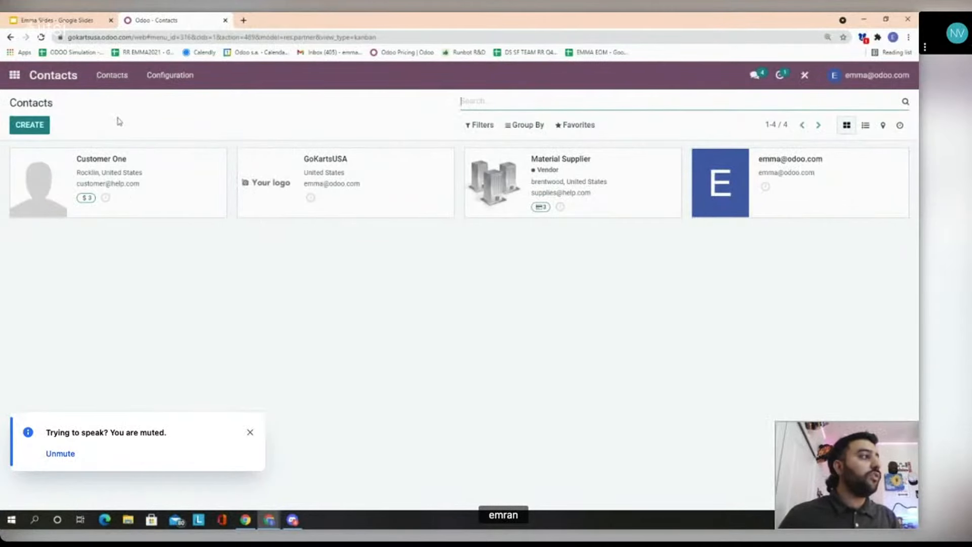
pyautogui.click(14, 83)
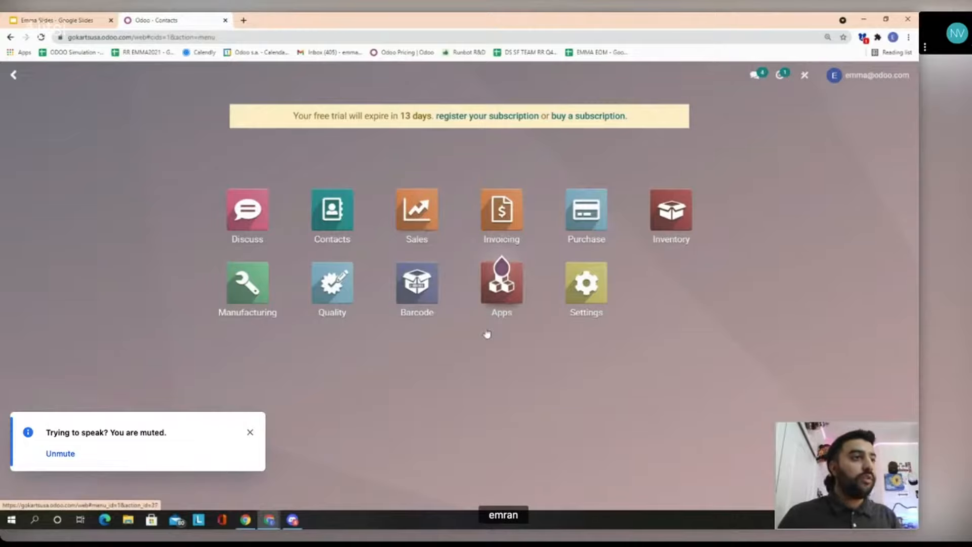
pyautogui.click(663, 223)
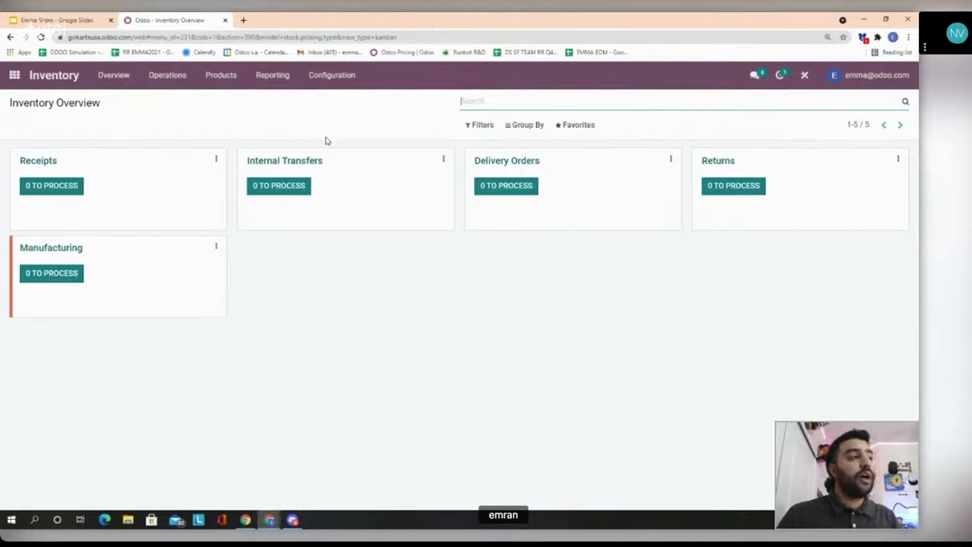
pyautogui.click(217, 76)
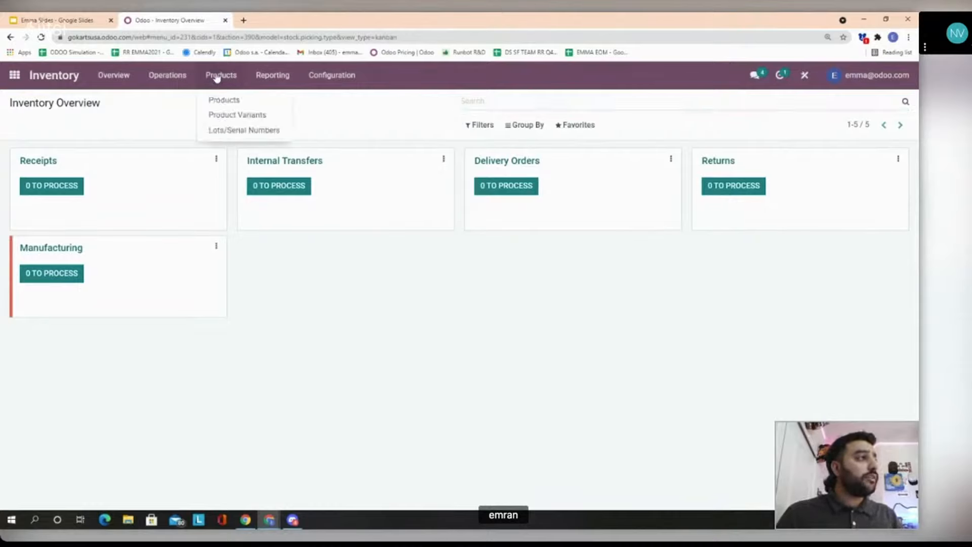
pyautogui.click(237, 102)
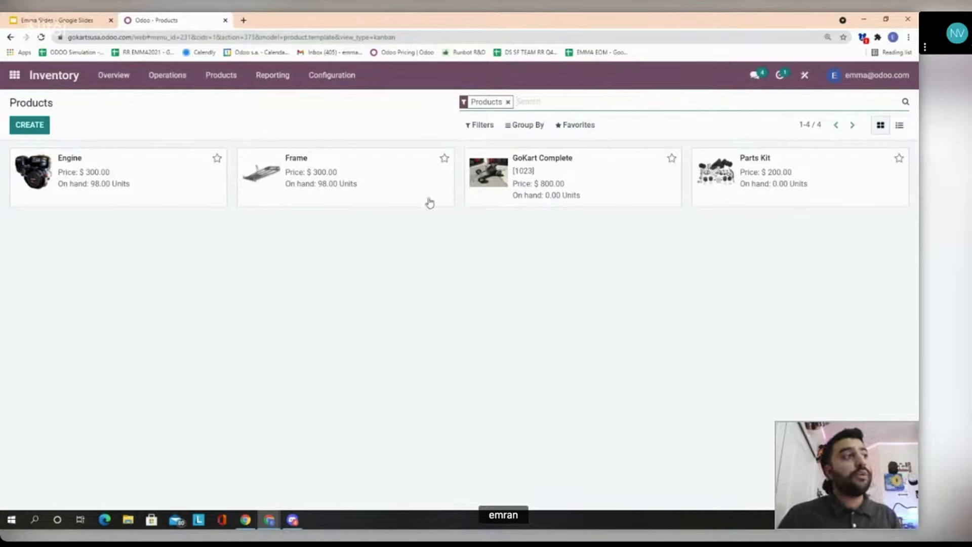
pyautogui.click(563, 189)
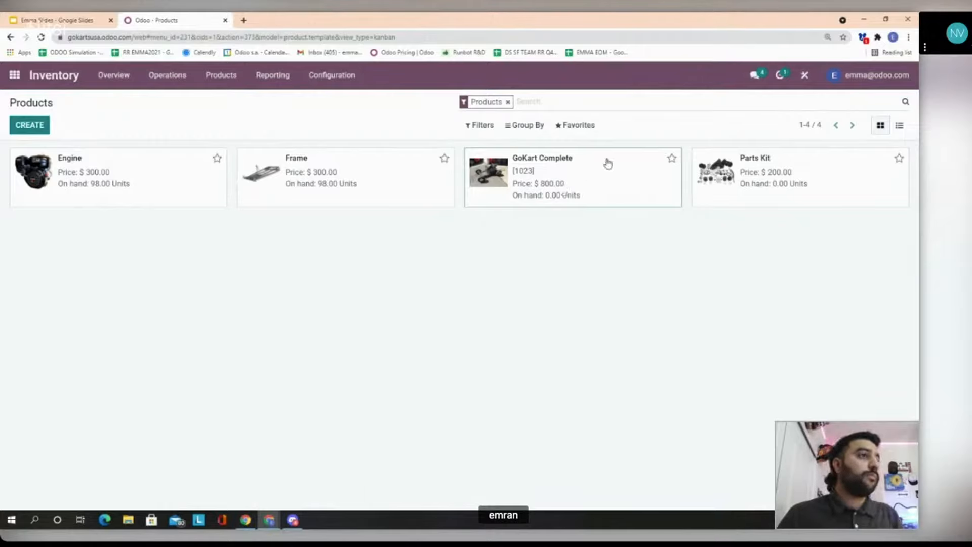
pyautogui.click(574, 171)
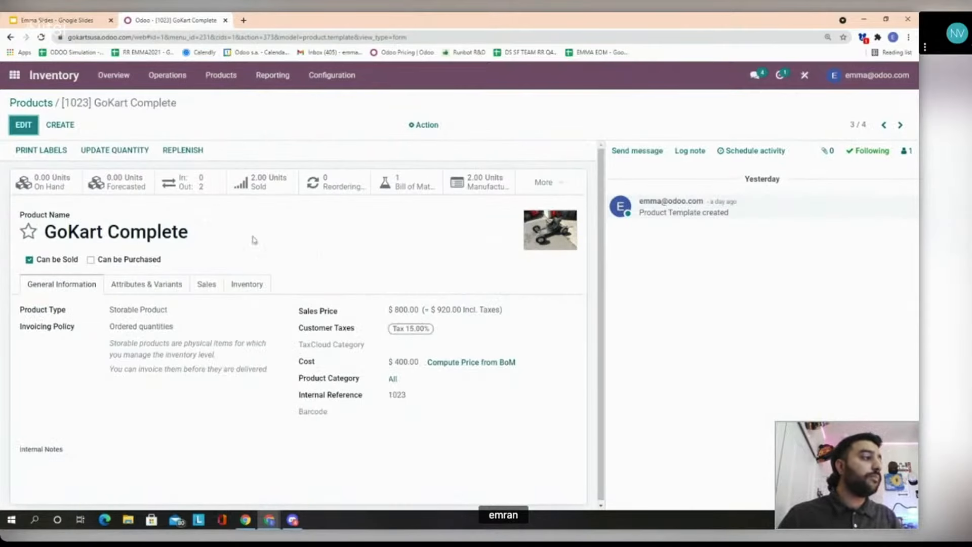
# Make the GoKart Complete product editable and review its general information, including the product type options, sales price and barcode
pyautogui.click(23, 125)
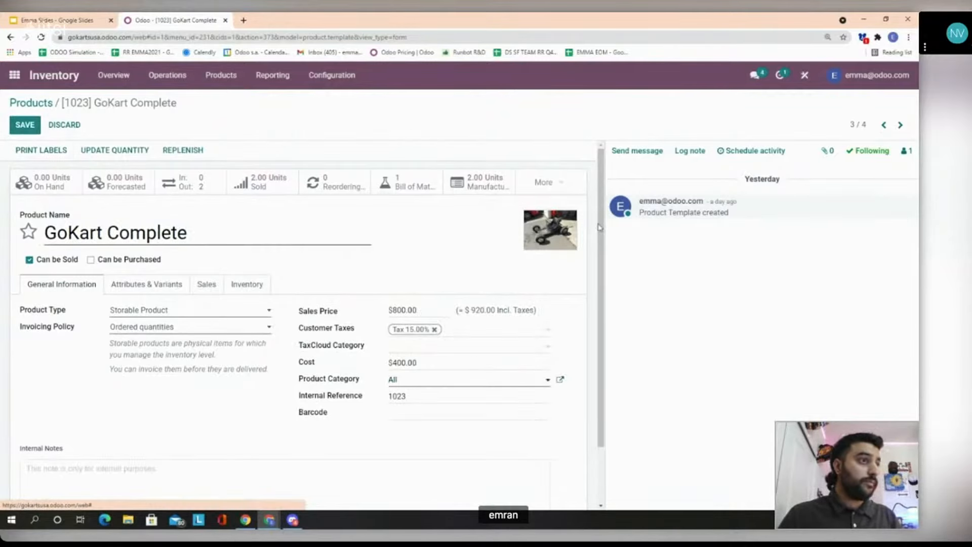
pyautogui.scroll(-1, 601, 227)
pyautogui.scroll(1, 622, 260)
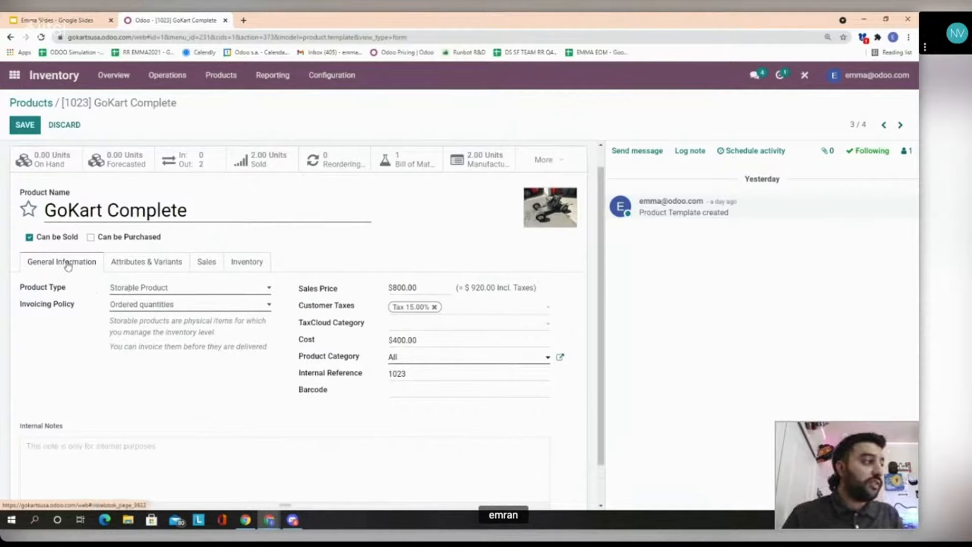
pyautogui.click(173, 289)
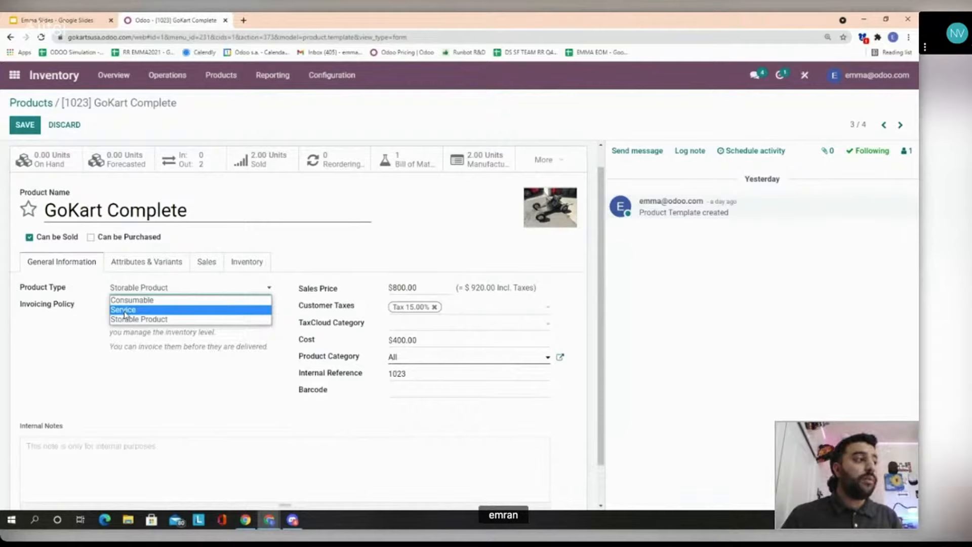
pyautogui.click(90, 356)
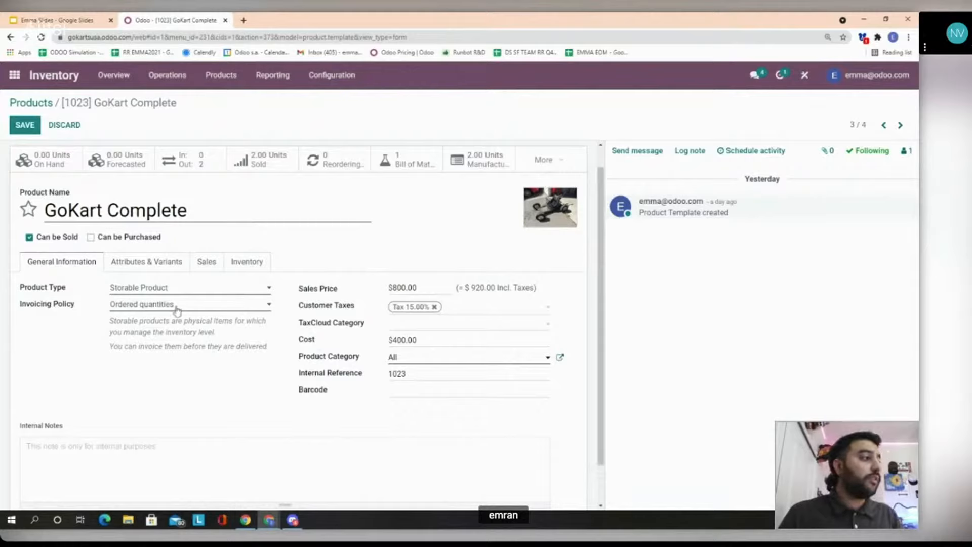
pyautogui.click(400, 287)
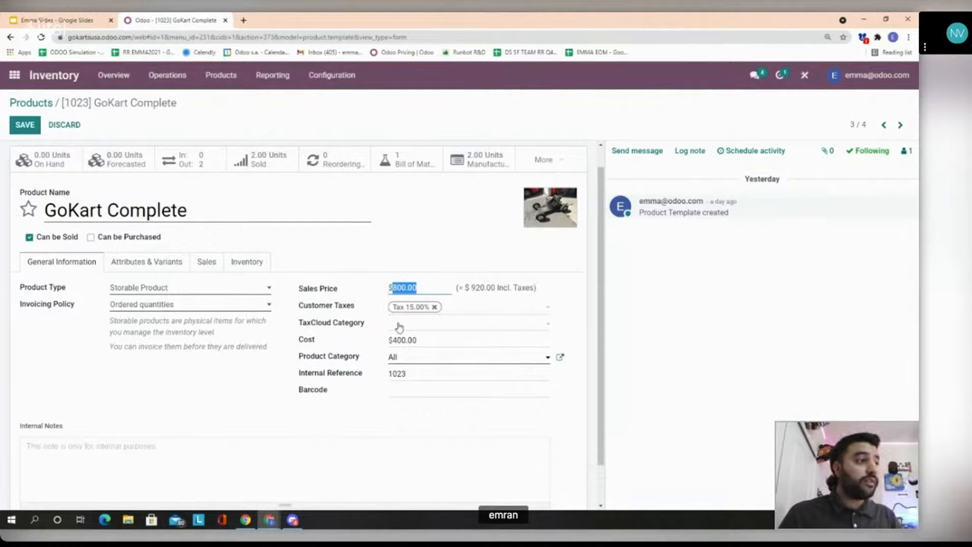
pyautogui.click(355, 314)
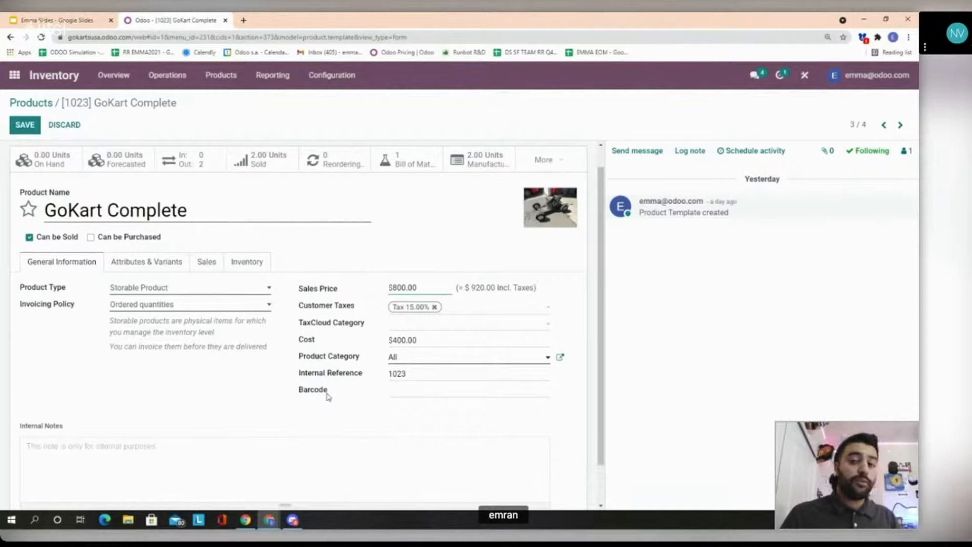
pyautogui.click(397, 391)
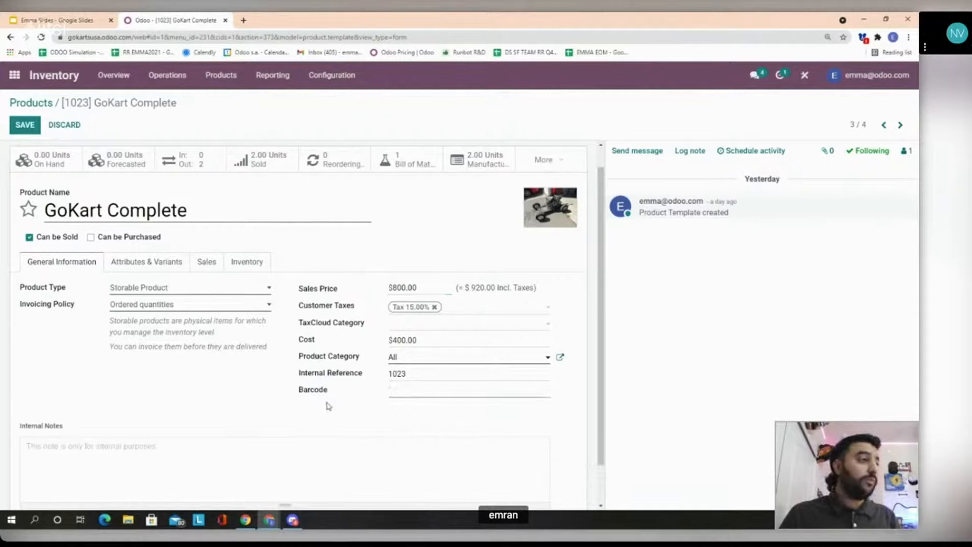
# Examine the product's attributes and variants, its sales description, and its inventory routes, logistics and tracking settings
pyautogui.click(129, 262)
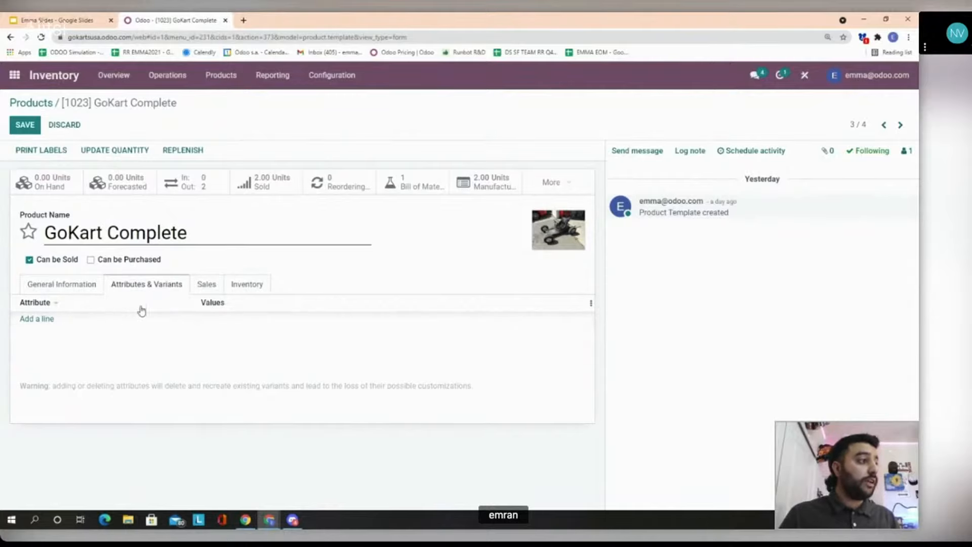
pyautogui.click(198, 287)
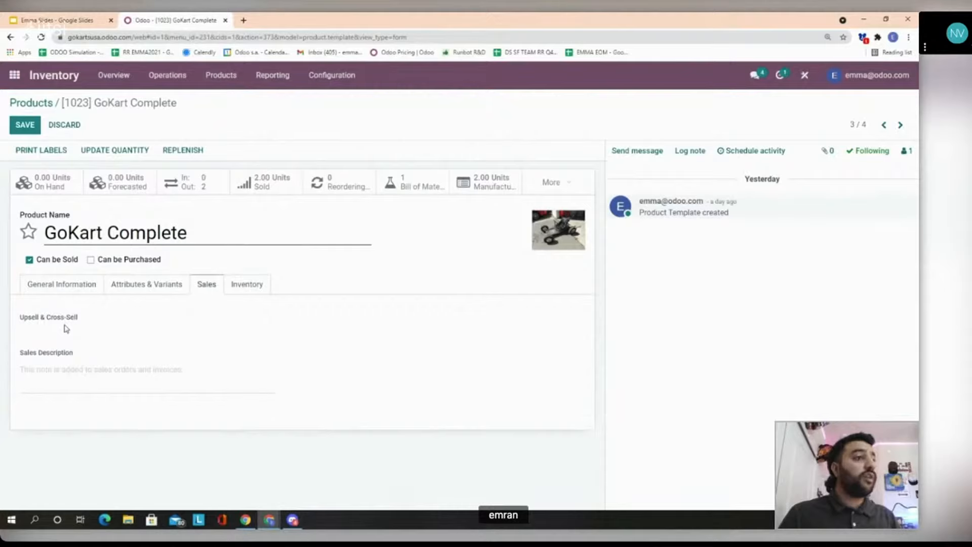
pyautogui.click(63, 385)
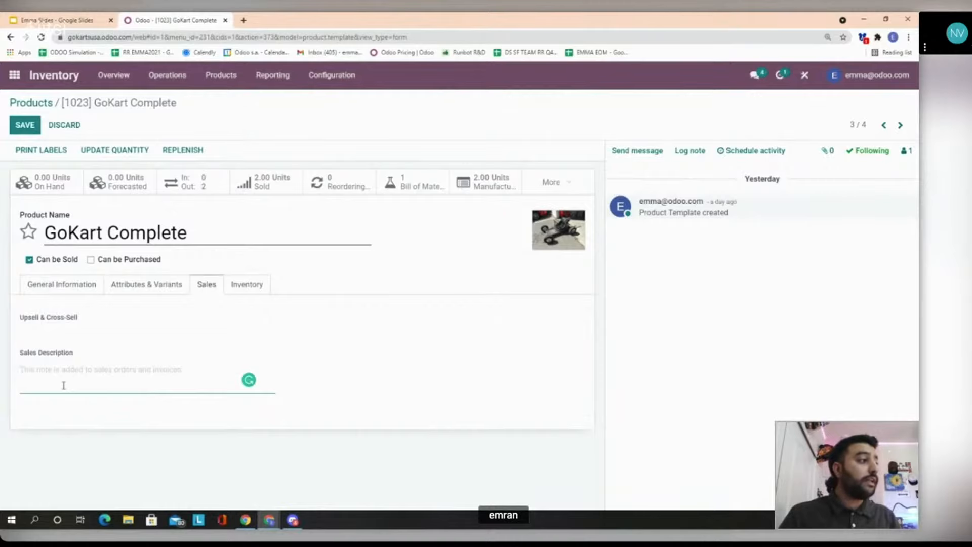
pyautogui.click(256, 285)
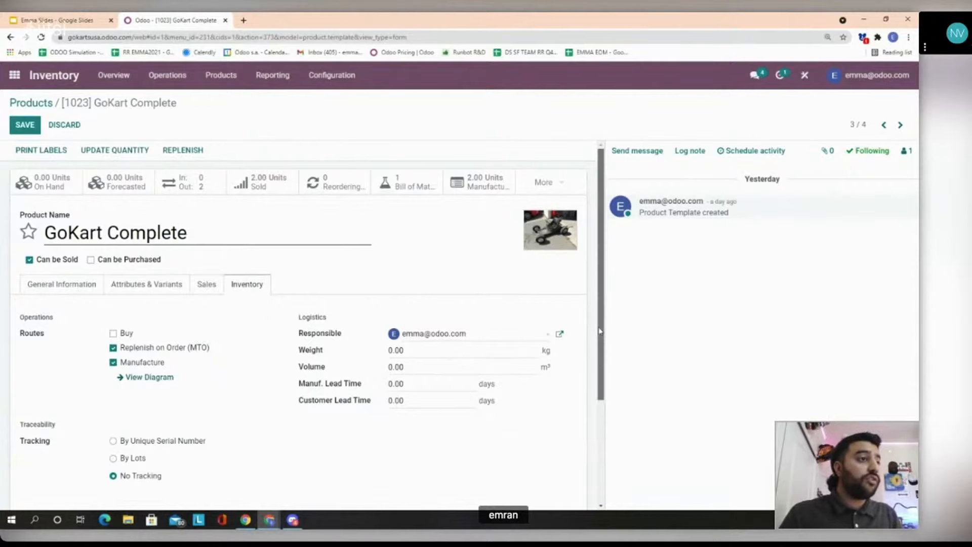
pyautogui.moveTo(599, 332); pyautogui.dragTo(625, 379)
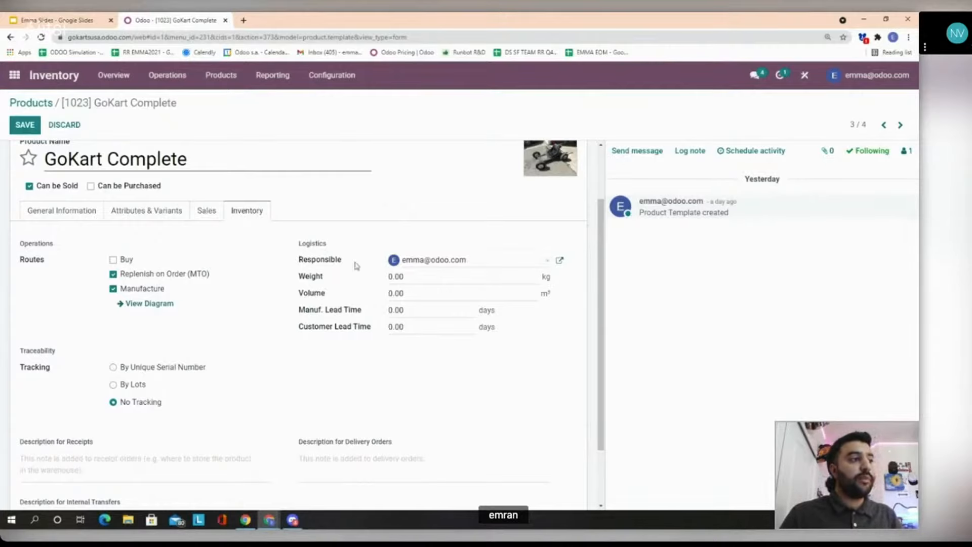
pyautogui.moveTo(601, 335); pyautogui.dragTo(582, 286)
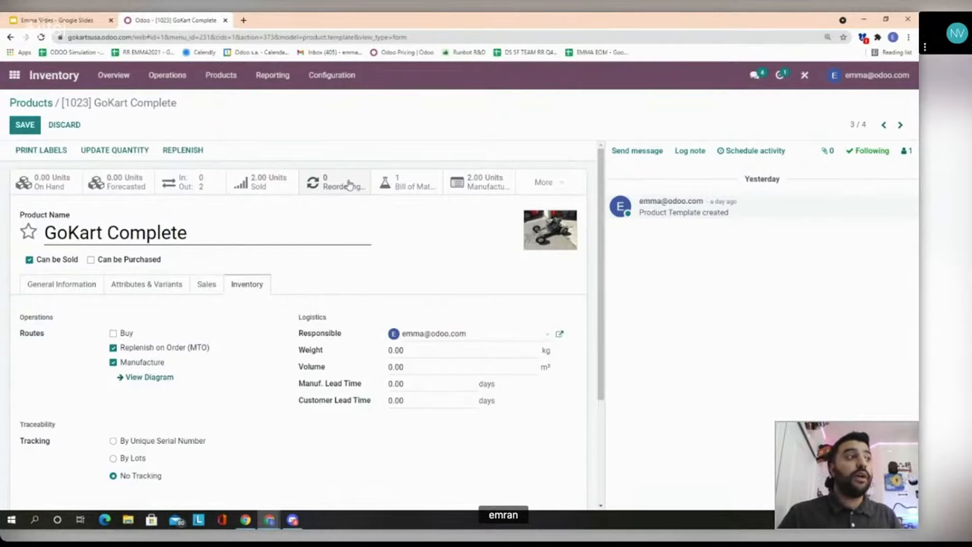
# Inspect the Parts Kit component's inventory routes from the GoKart Complete bill of materials, and return to the product
pyautogui.click(403, 181)
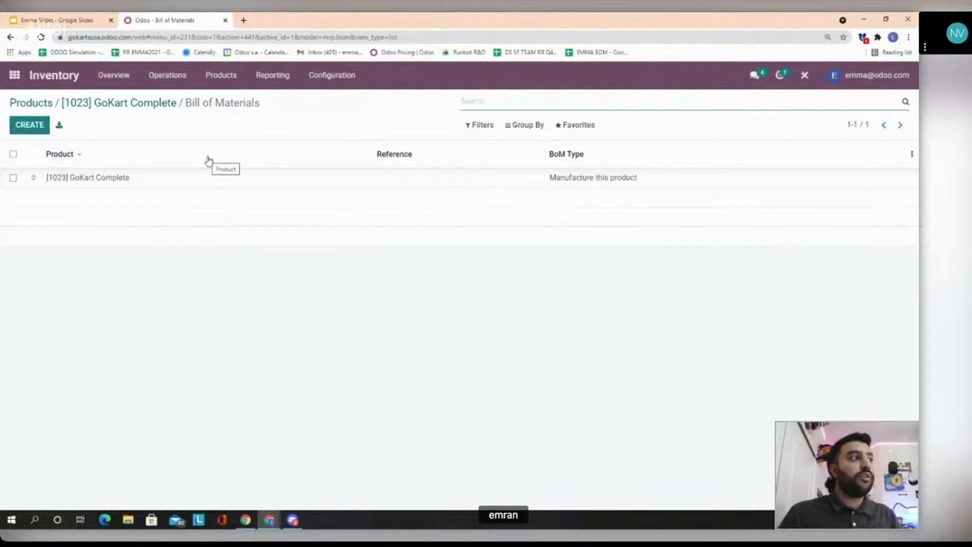
pyautogui.click(93, 183)
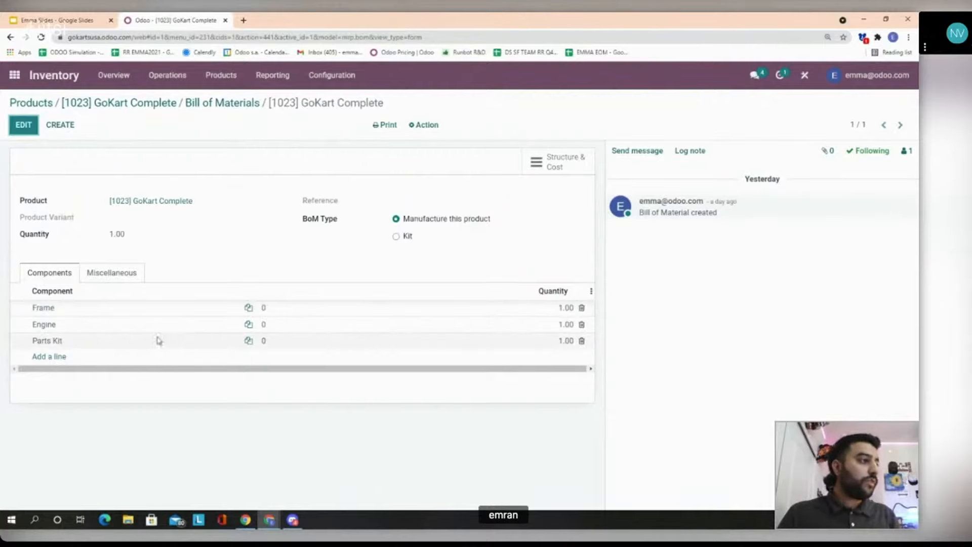
pyautogui.click(118, 340)
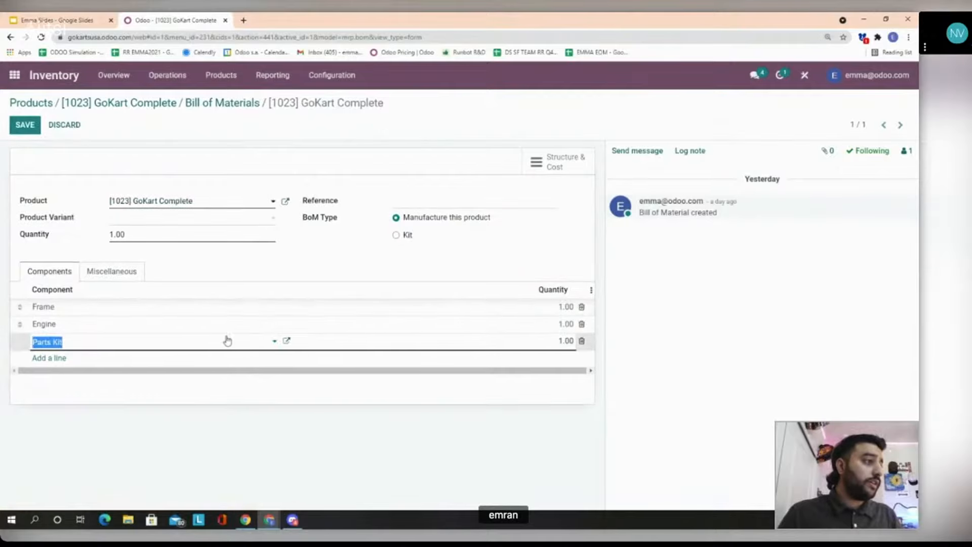
pyautogui.click(286, 342)
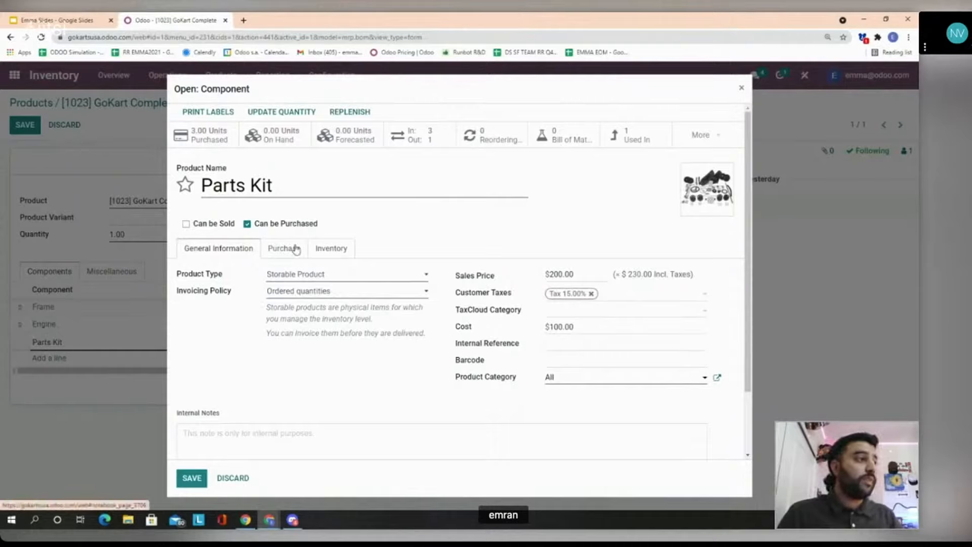
pyautogui.click(327, 253)
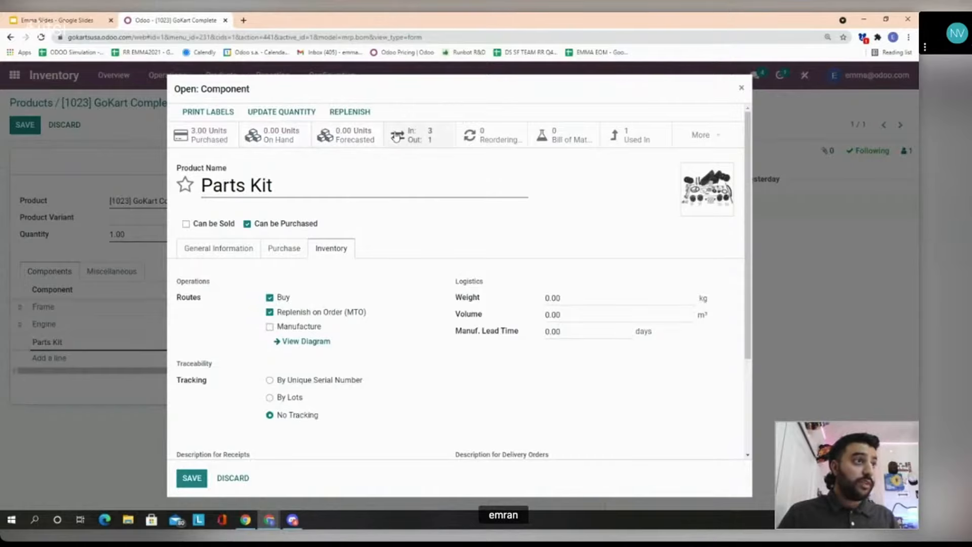
pyautogui.click(192, 478)
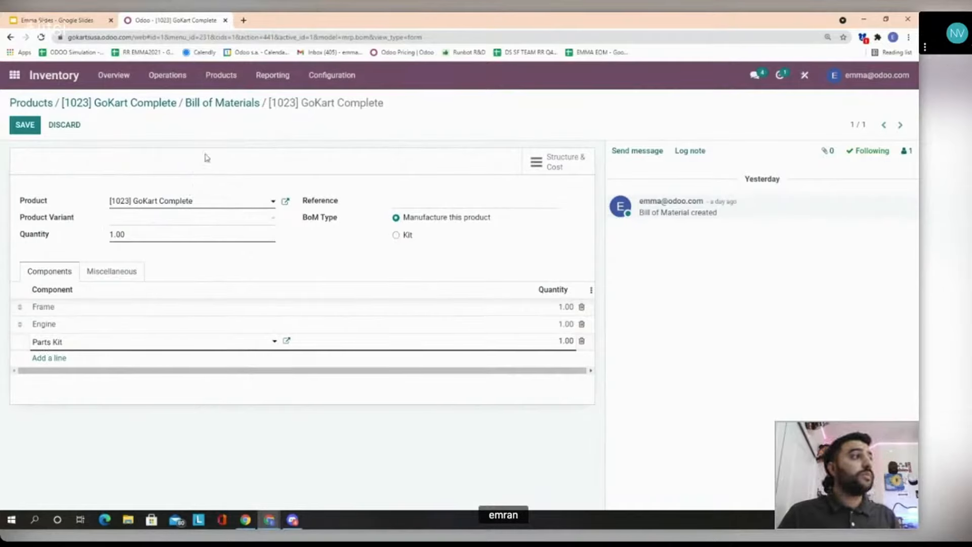
pyautogui.click(152, 103)
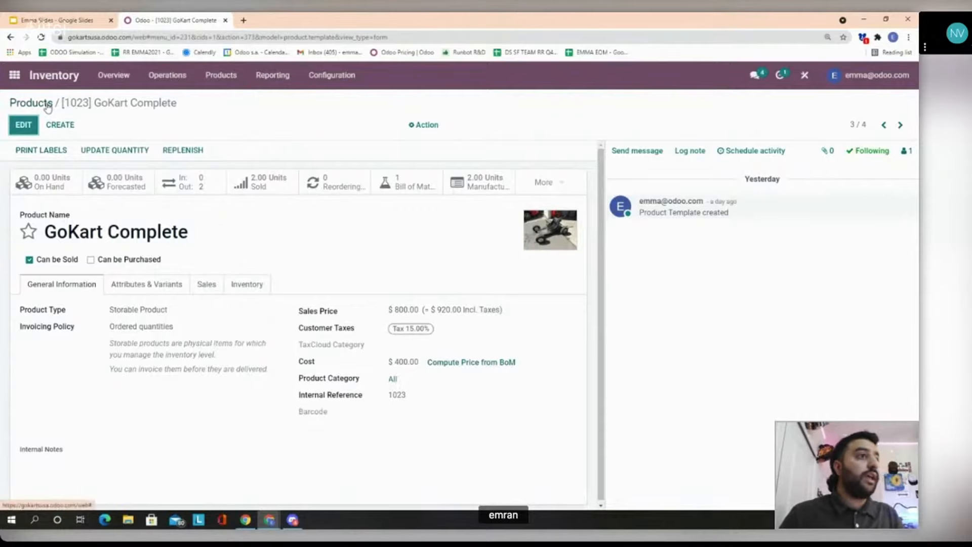
# Switch to the Sales app and create a new quotation for Customer One
pyautogui.click(15, 77)
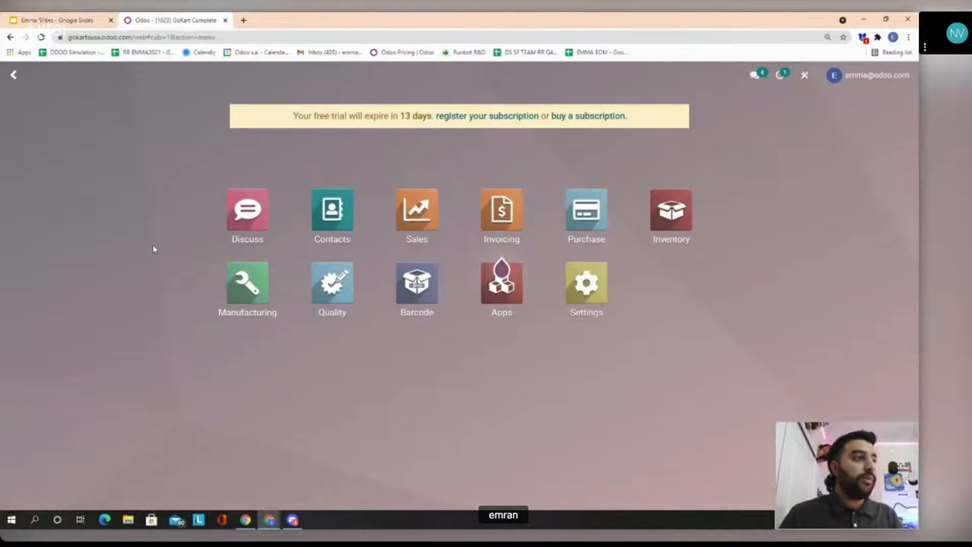
pyautogui.click(418, 219)
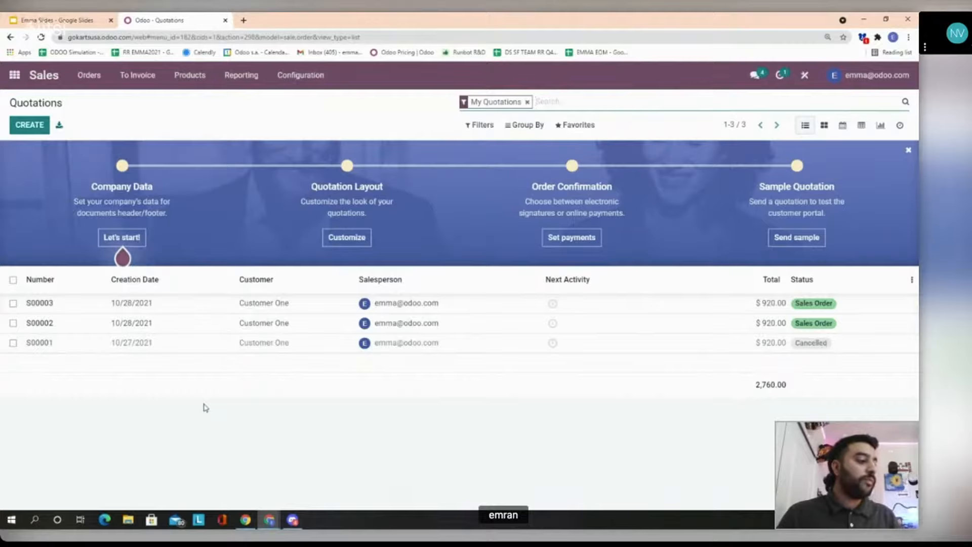
pyautogui.click(30, 127)
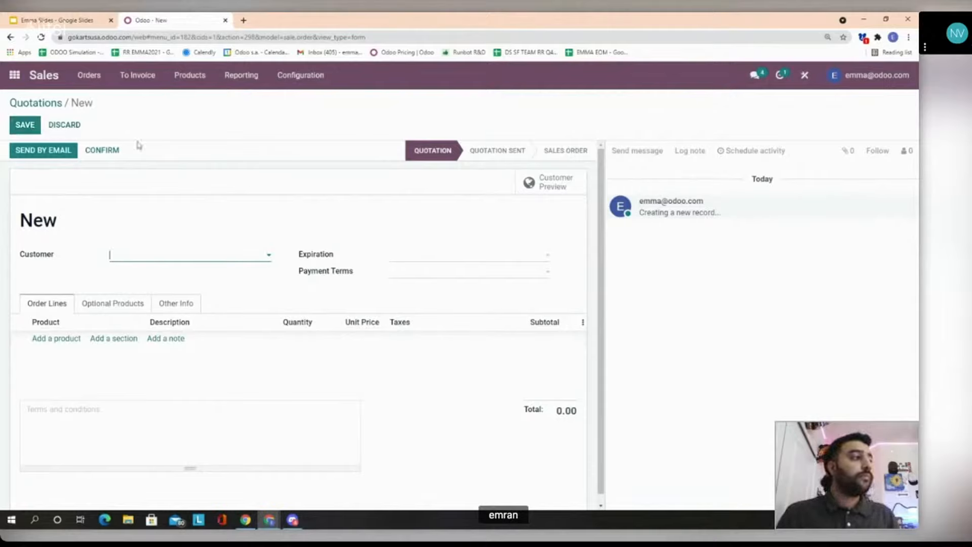
pyautogui.click(189, 258)
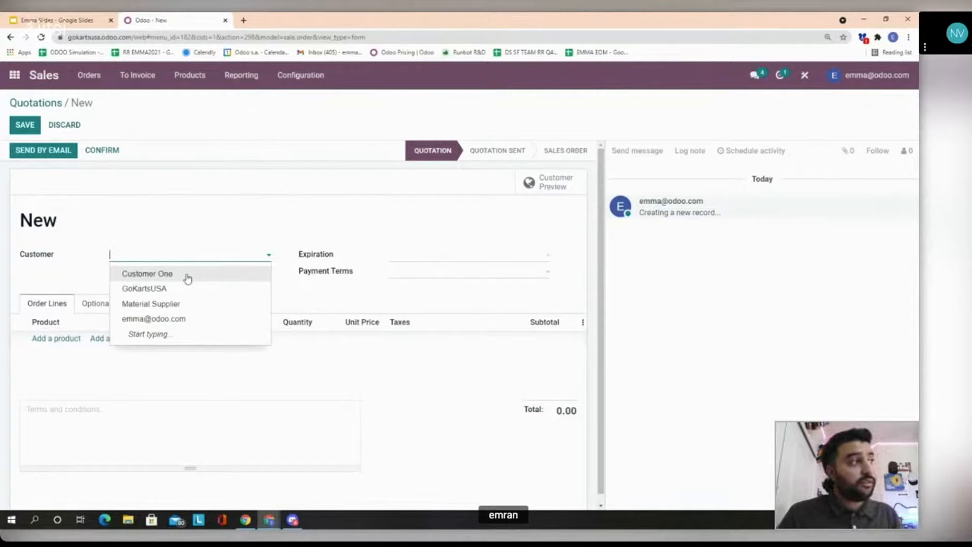
pyautogui.click(187, 278)
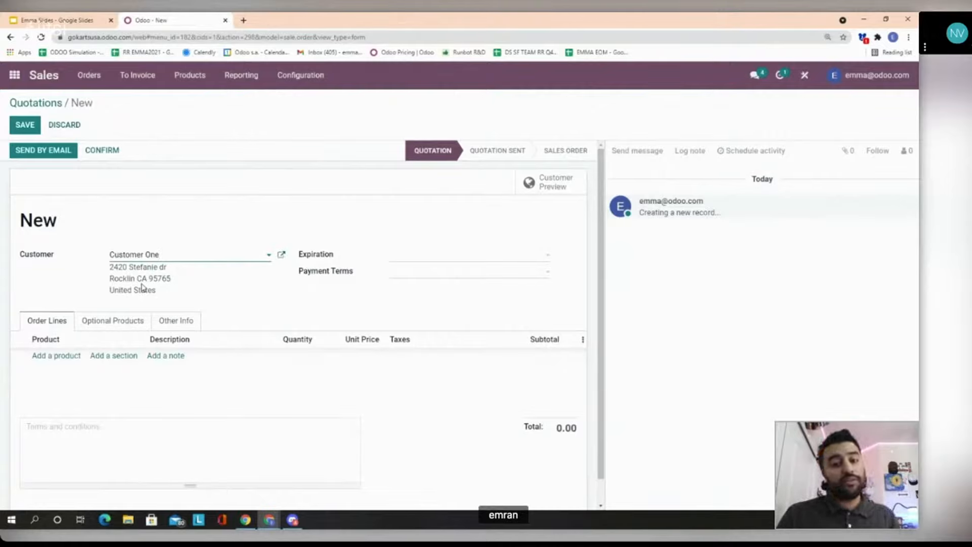
# Fill in the quotation with expiration 10/29/2021, payment terms of 15 Days and GoKart Complete as the order line
pyautogui.click(410, 253)
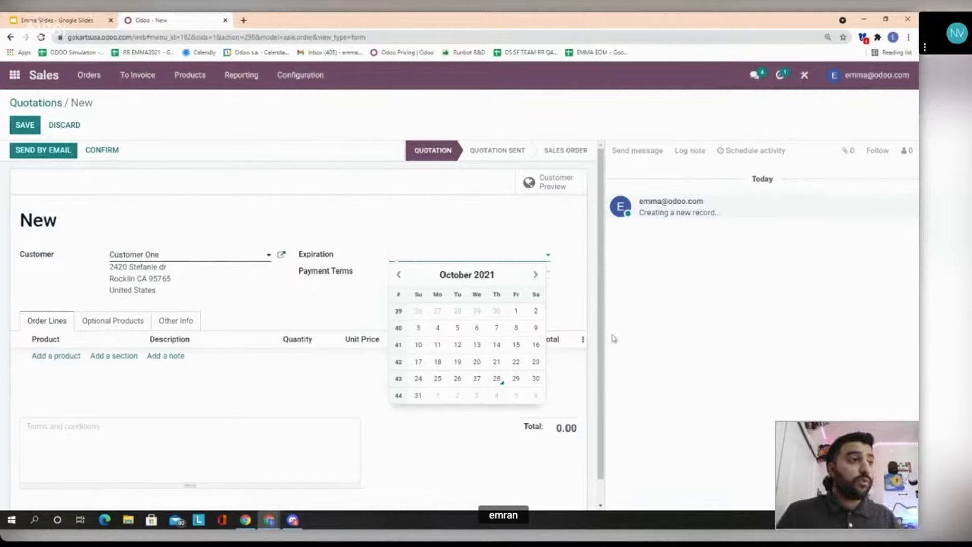
pyautogui.click(516, 380)
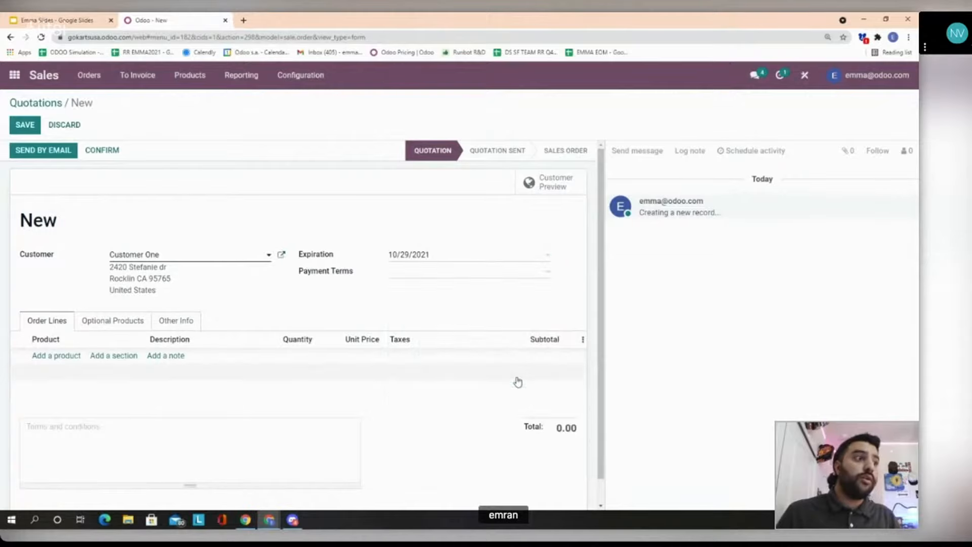
pyautogui.click(421, 278)
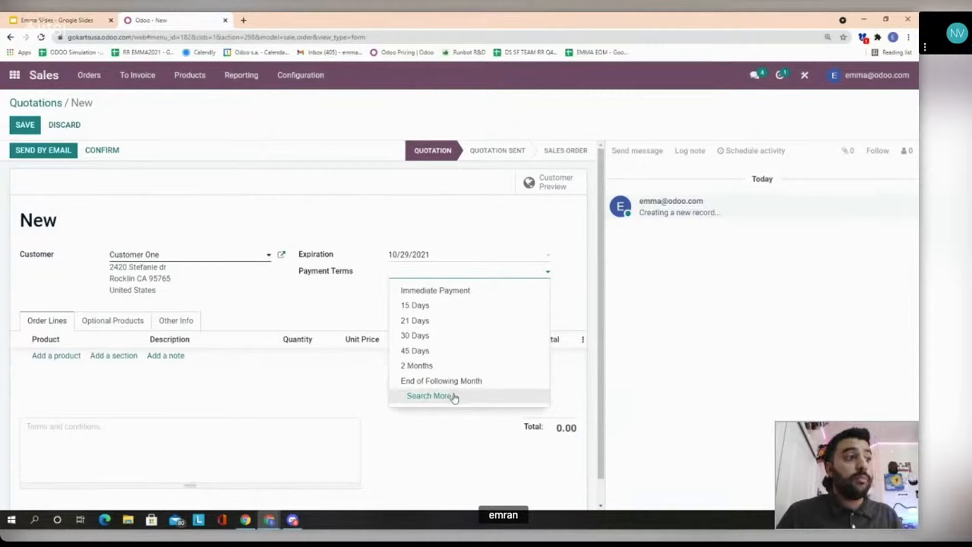
pyautogui.click(422, 305)
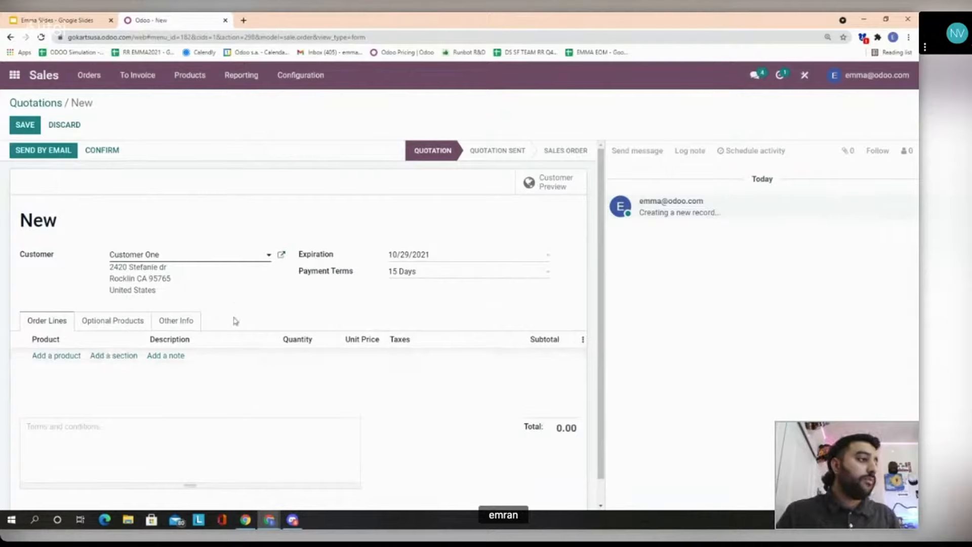
pyautogui.click(56, 356)
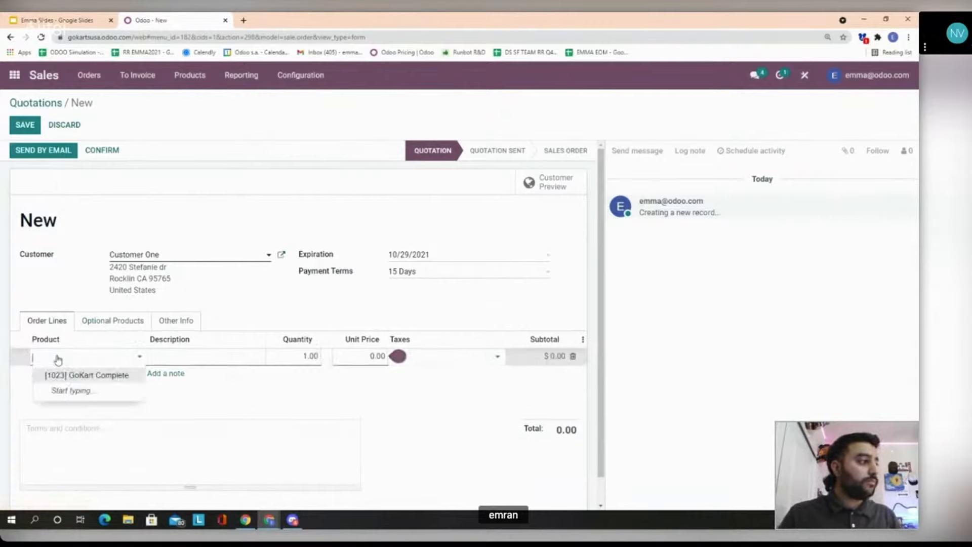
pyautogui.click(104, 380)
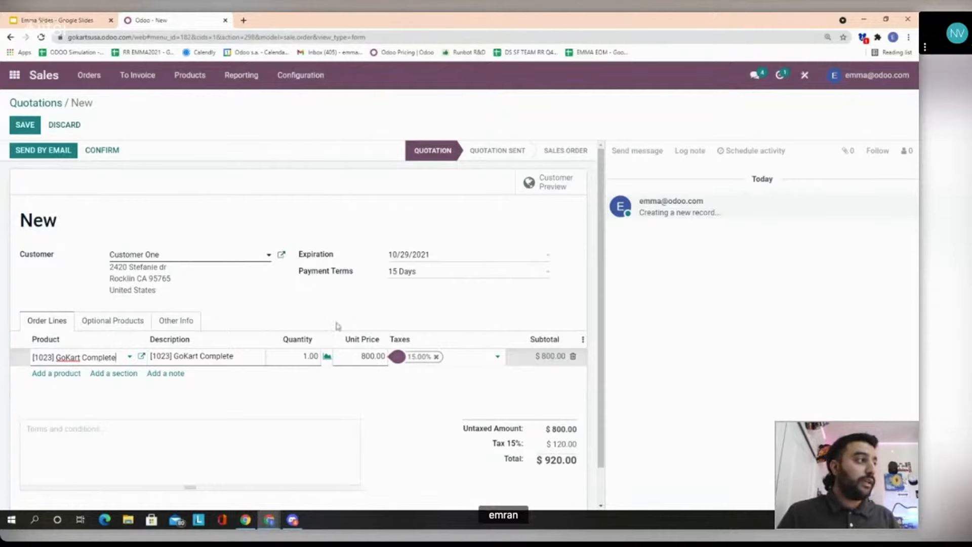
# Review the quotation email's message and PDF attachment, and send it to the customer
pyautogui.click(40, 152)
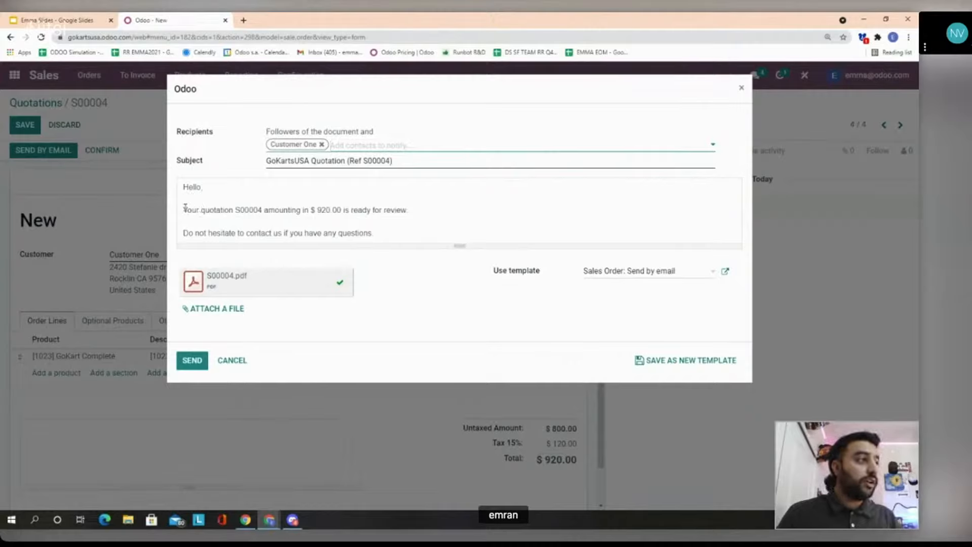
pyautogui.moveTo(184, 208); pyautogui.dragTo(276, 207)
pyautogui.click(276, 199)
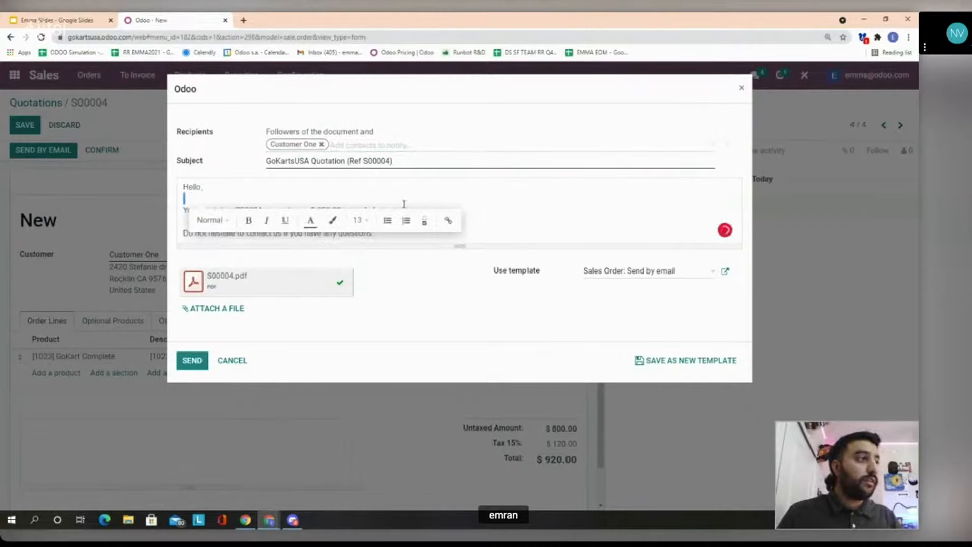
pyautogui.tripleClick(434, 211)
pyautogui.click(459, 203)
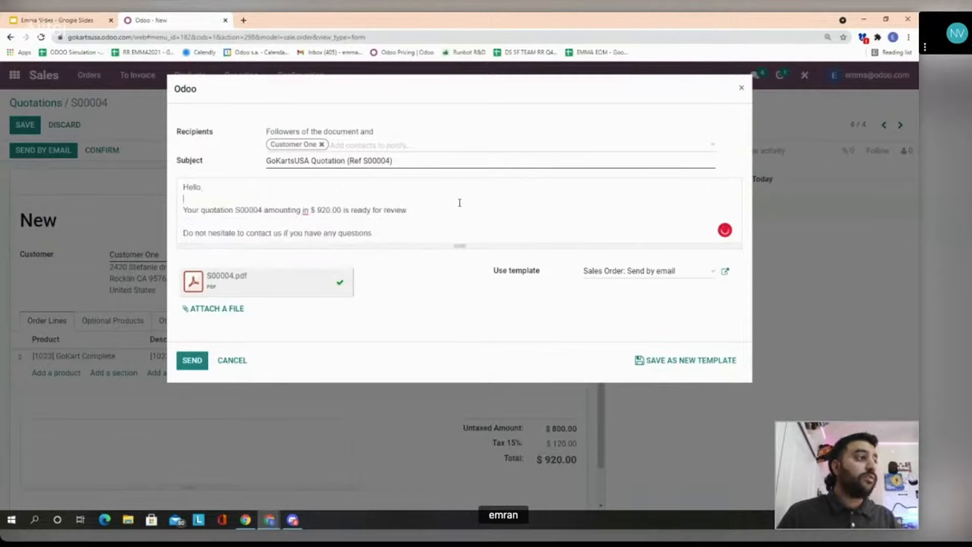
pyautogui.moveTo(282, 296)
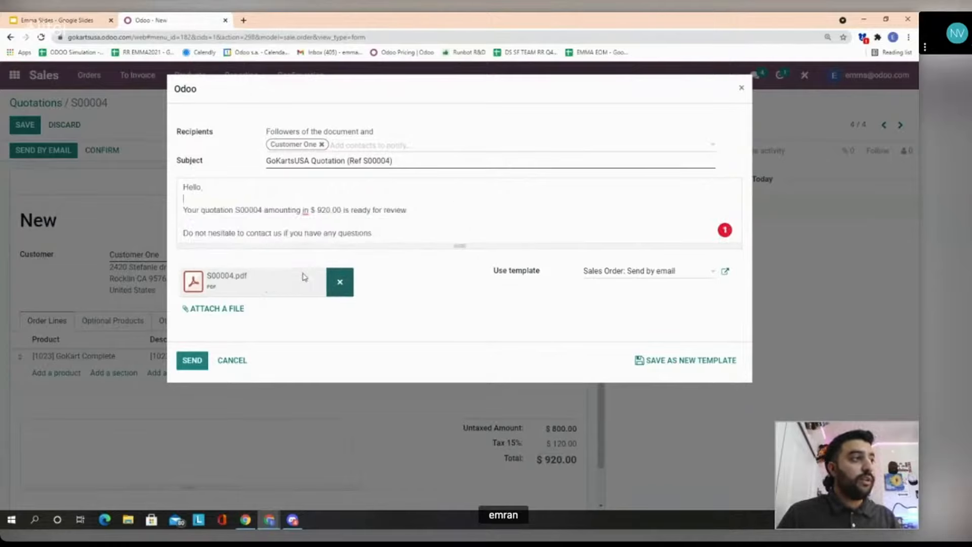
pyautogui.click(191, 367)
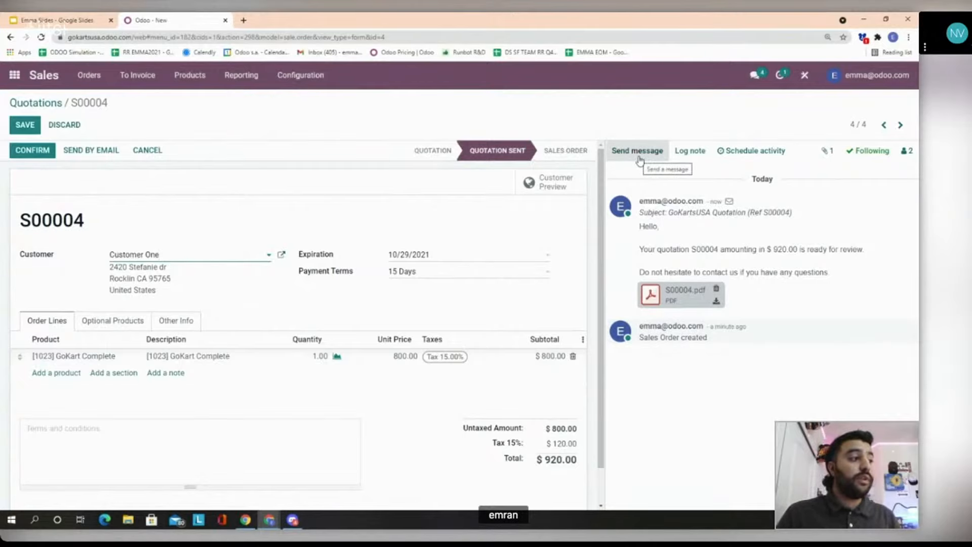
# Draft the internal note "hey good customer" on the quotation, clear it, and bring up the contacts that can be mentioned
pyautogui.click(683, 153)
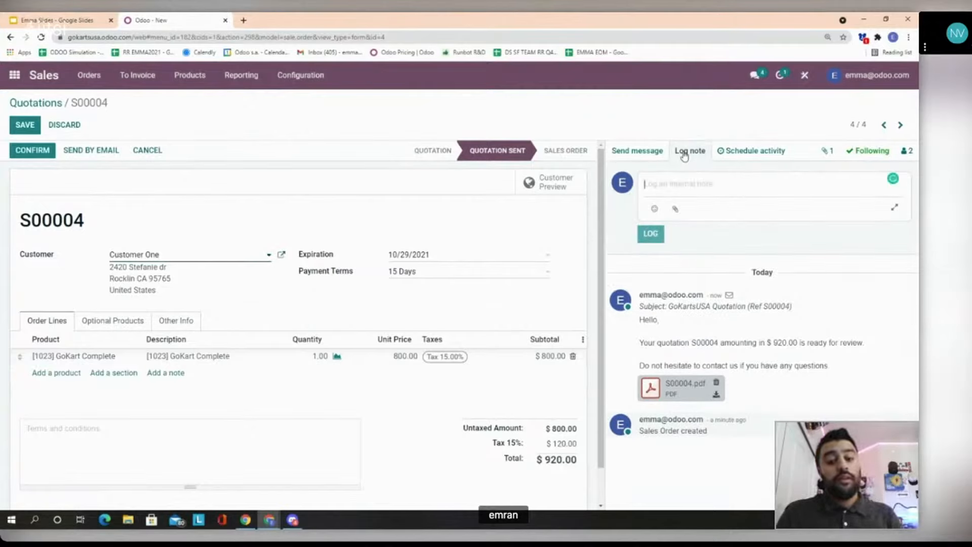
pyautogui.write('hey good customer')
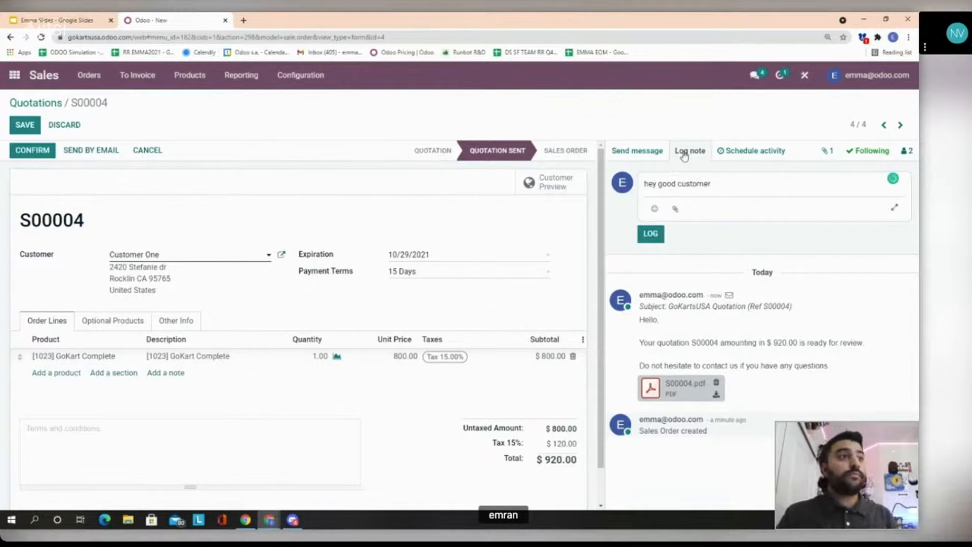
pyautogui.hotkey('ctrl', 'BackSpace')
pyautogui.hotkey('ctrl', 'BackSpace')
pyautogui.hotkey('ctrl', 'BackSpace')
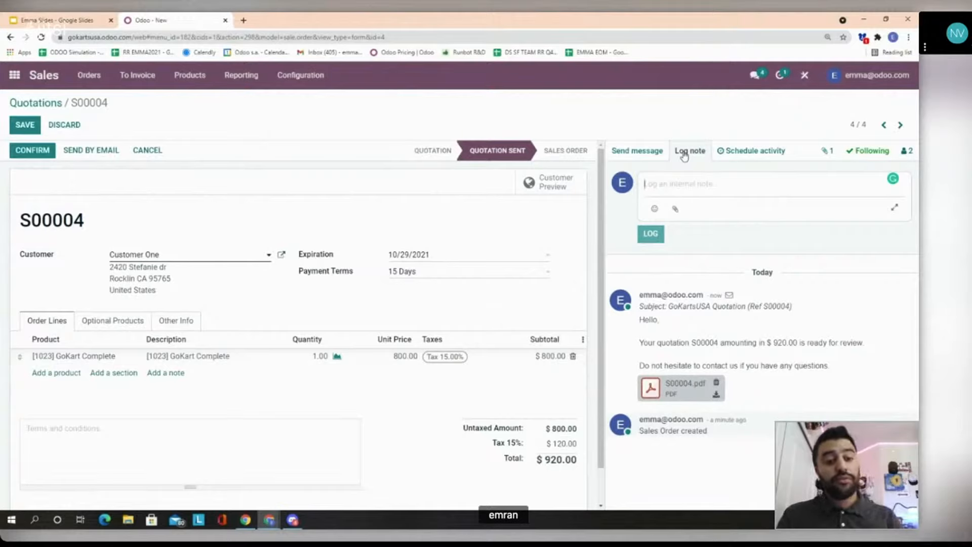
pyautogui.write('@')
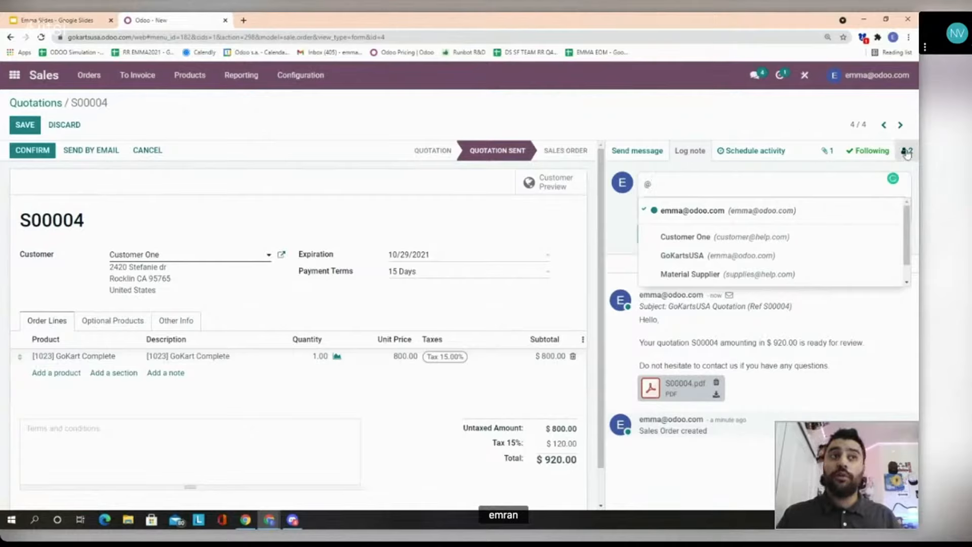
# Try out scheduling a Call activity due 10/29/2021, discard it, and clear the mention from the internal note
pyautogui.click(748, 163)
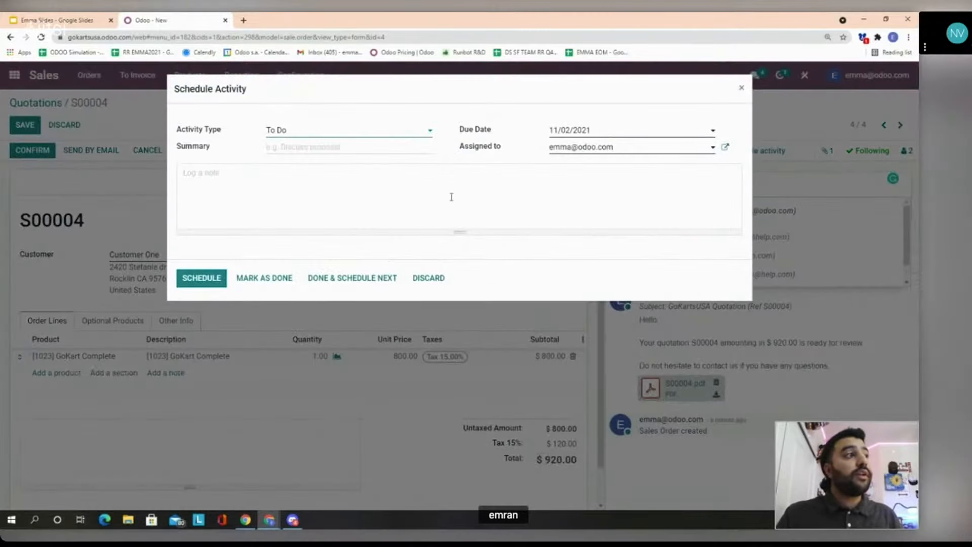
pyautogui.click(384, 137)
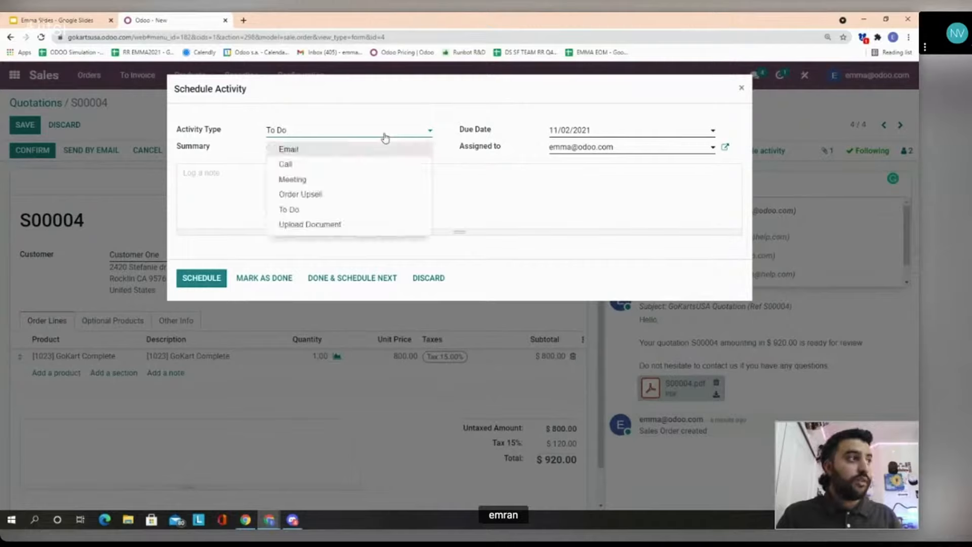
pyautogui.click(336, 164)
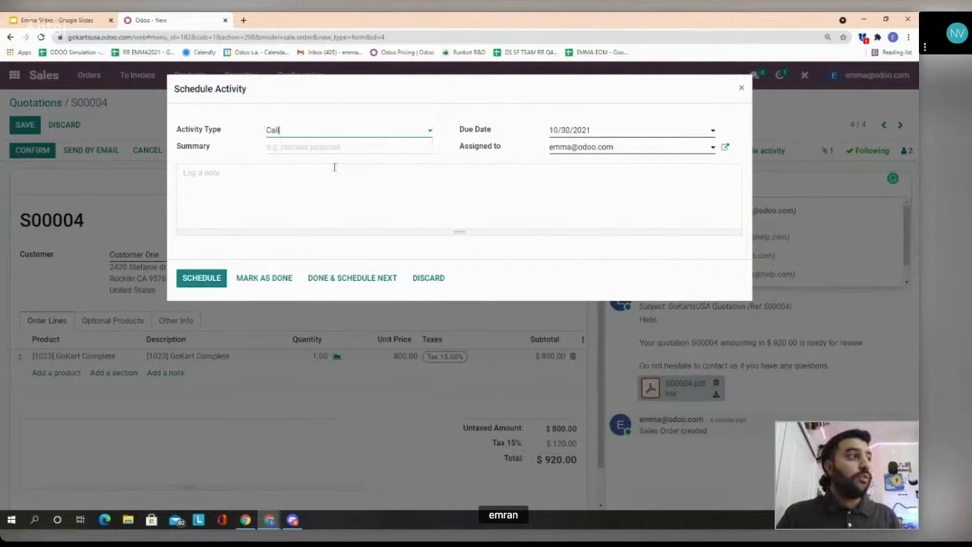
pyautogui.click(577, 130)
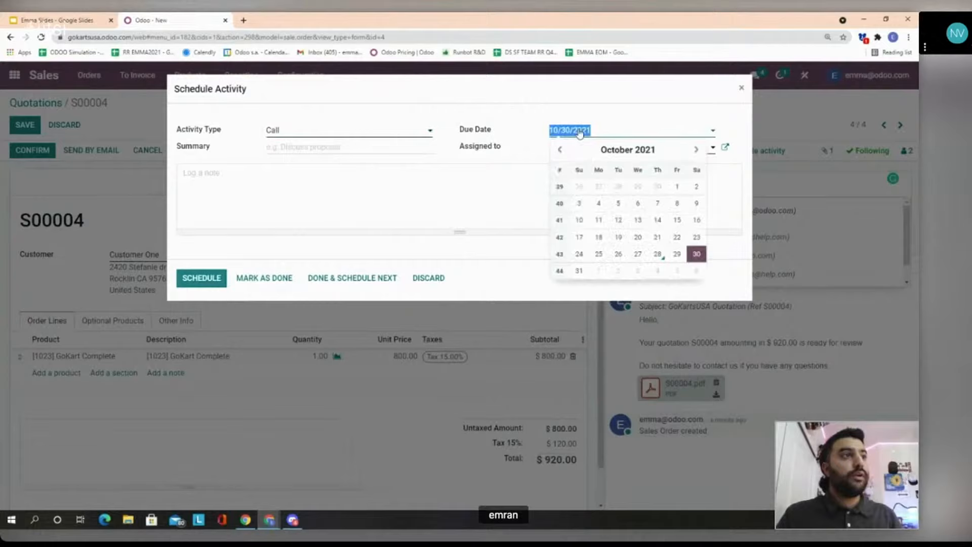
pyautogui.click(676, 254)
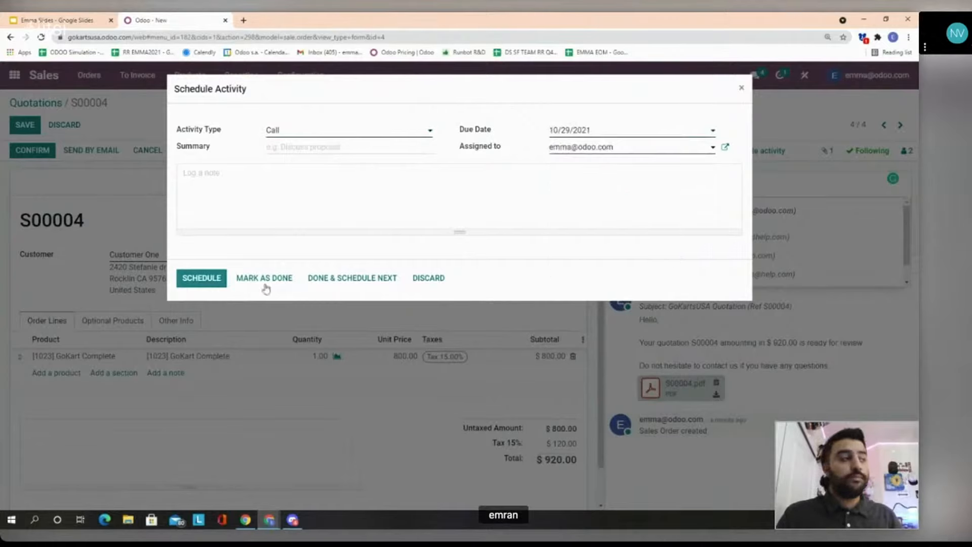
pyautogui.click(431, 278)
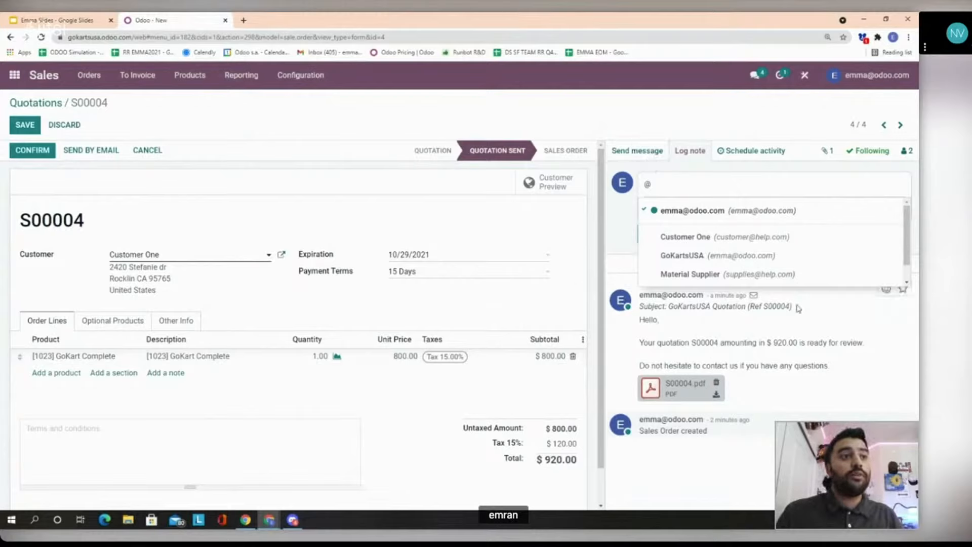
pyautogui.press('BackSpace')
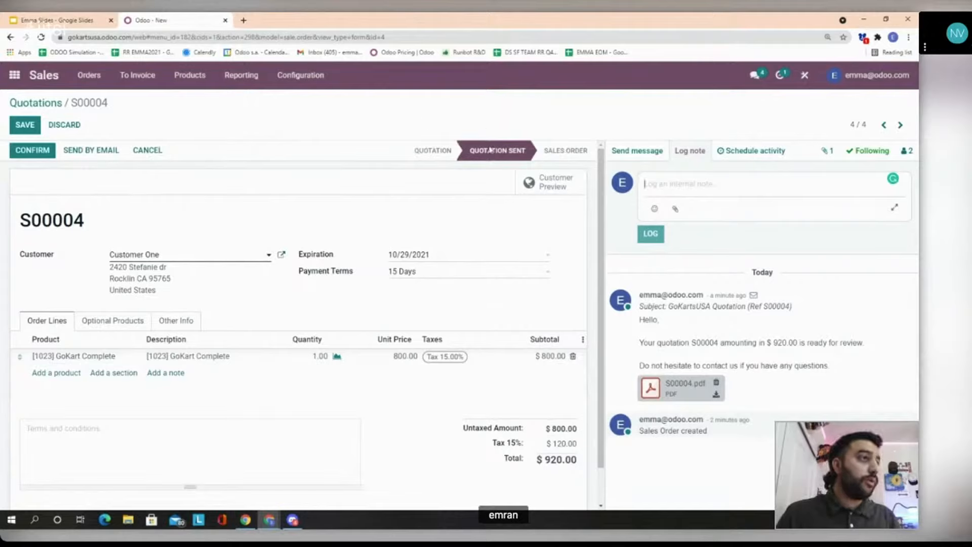
# Confirm the quotation as a sales order and open the purchase request linked to its manufacturing order
pyautogui.click(31, 158)
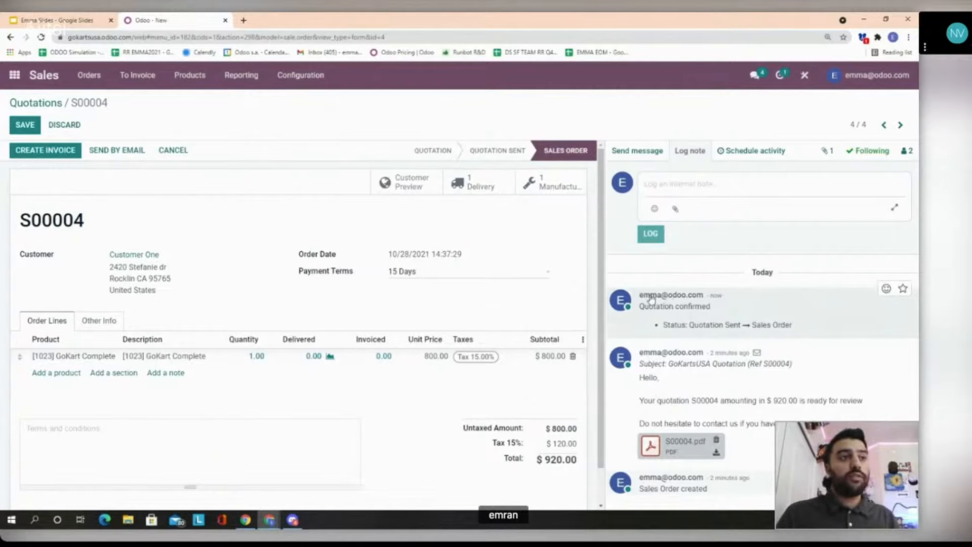
pyautogui.click(537, 187)
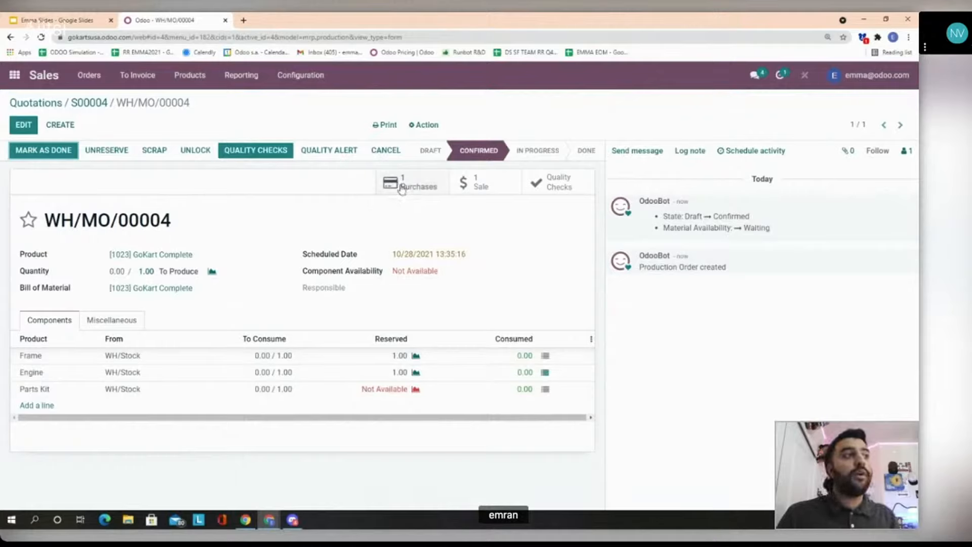
pyautogui.click(431, 177)
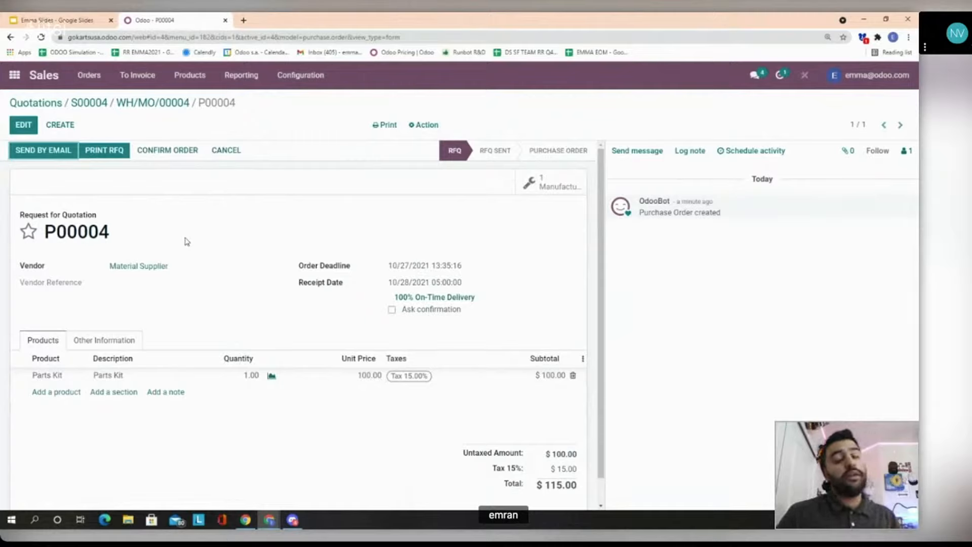
# Email the Parts Kit request for quotation to Material Supplier and confirm it as a purchase order
pyautogui.click(58, 153)
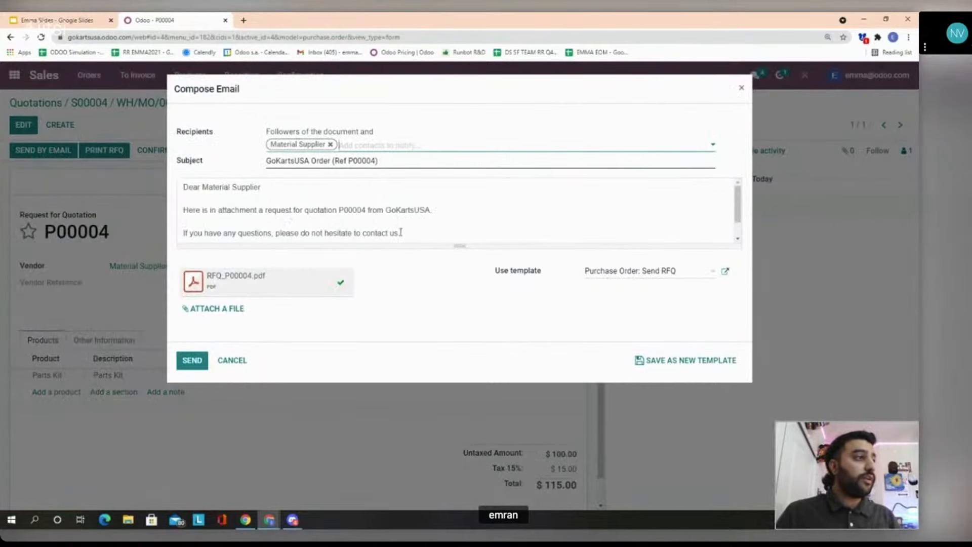
pyautogui.click(194, 364)
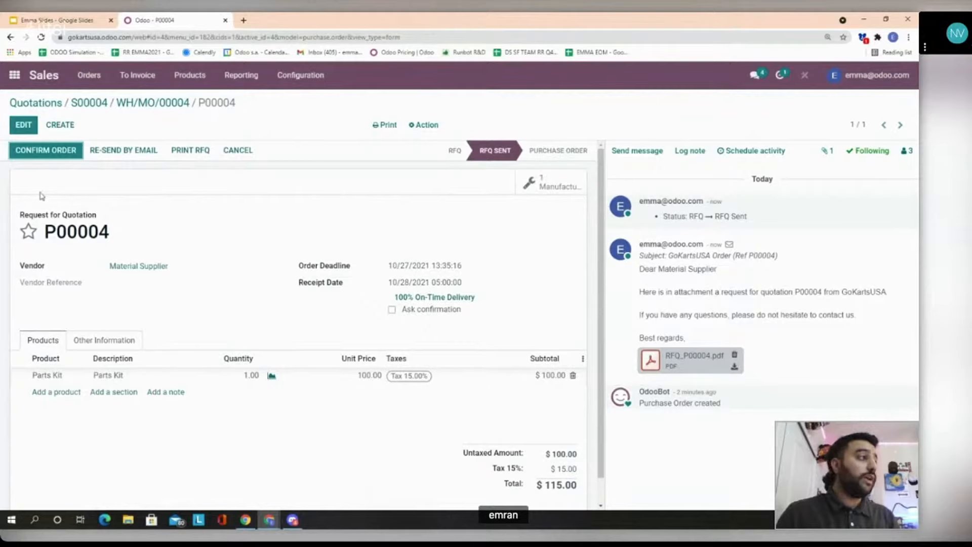
pyautogui.click(57, 157)
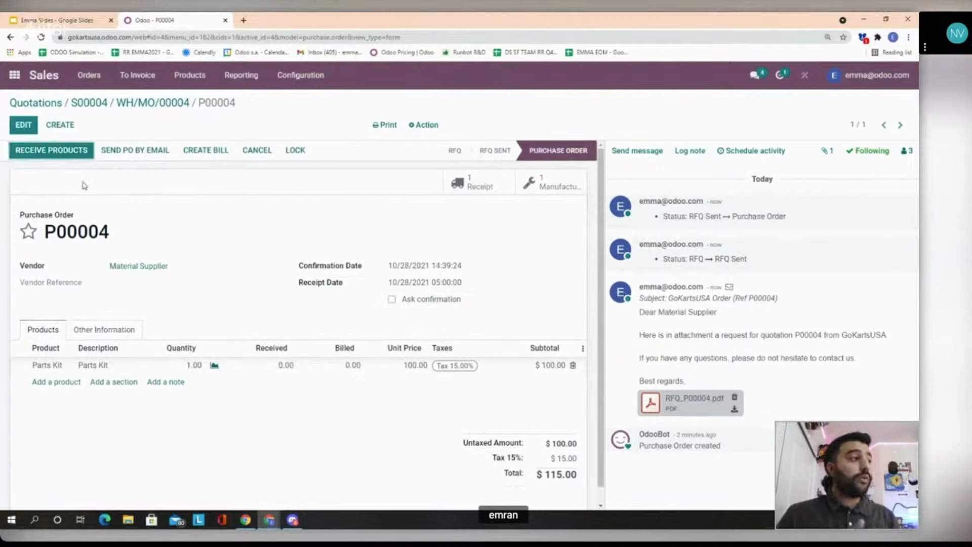
# Open the incoming receipt for the Parts Kit purchase order
pyautogui.click(84, 152)
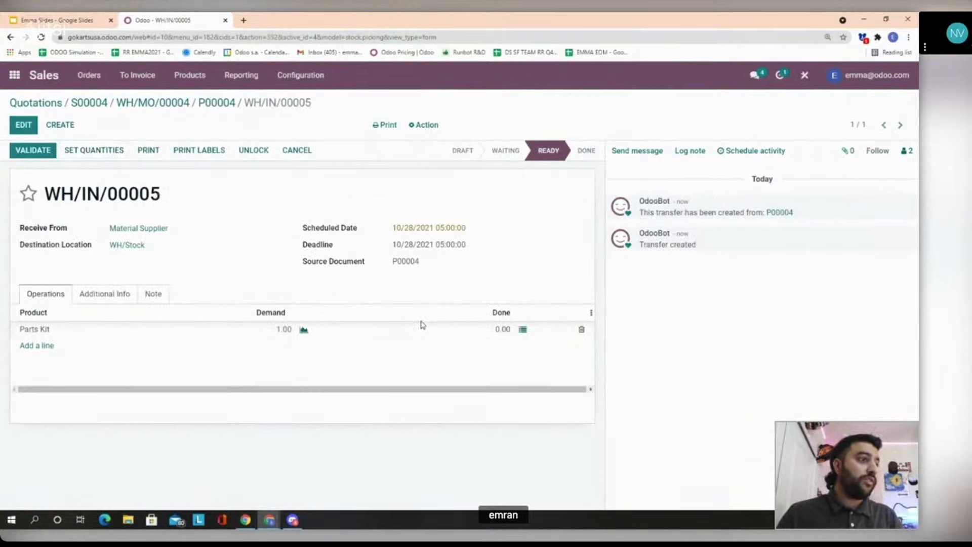
pyautogui.click(522, 330)
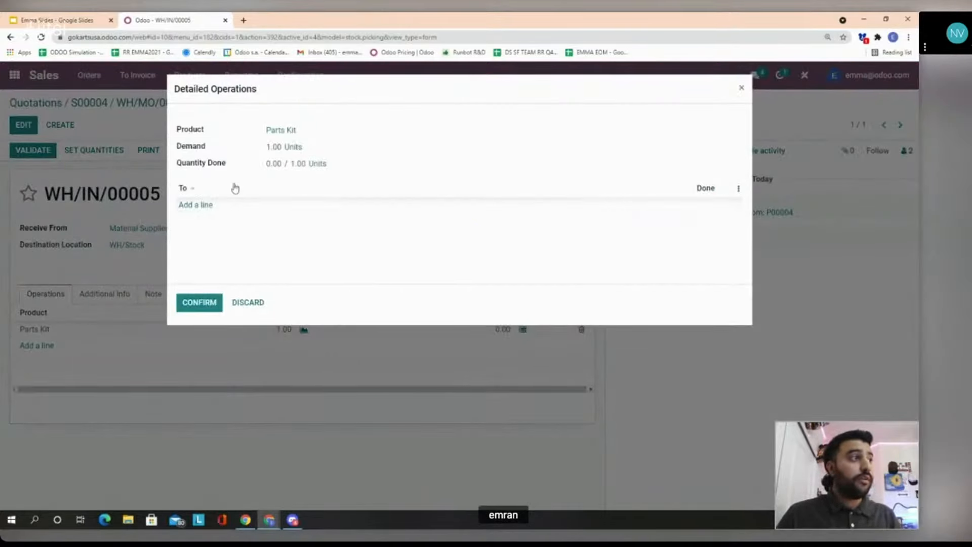
pyautogui.click(205, 207)
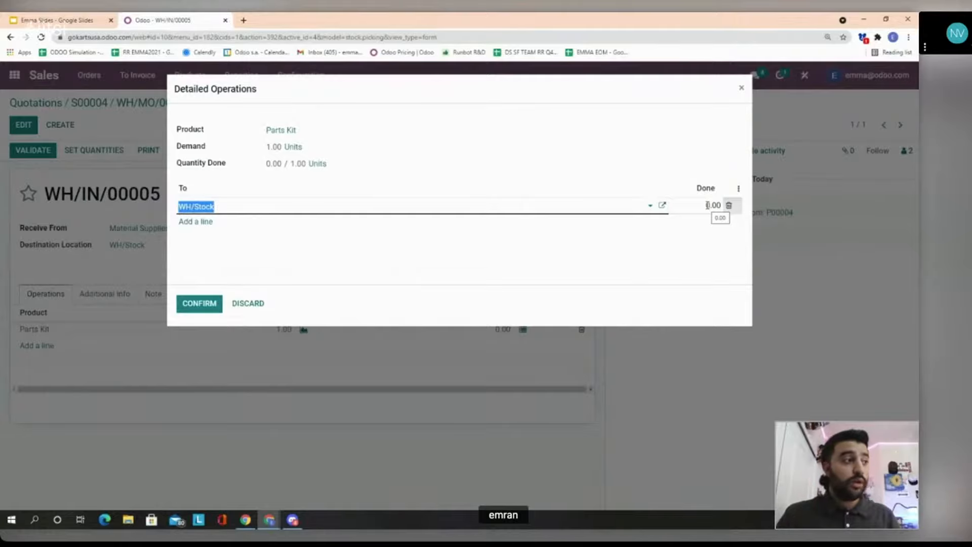
pyautogui.click(254, 310)
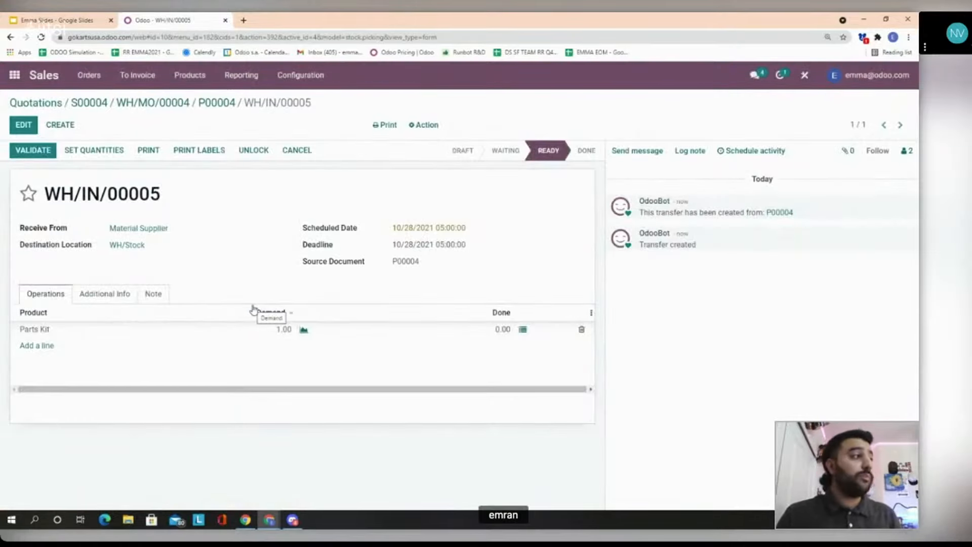
# Validate the Parts Kit receipt as an immediate transfer of all quantities
pyautogui.click(24, 154)
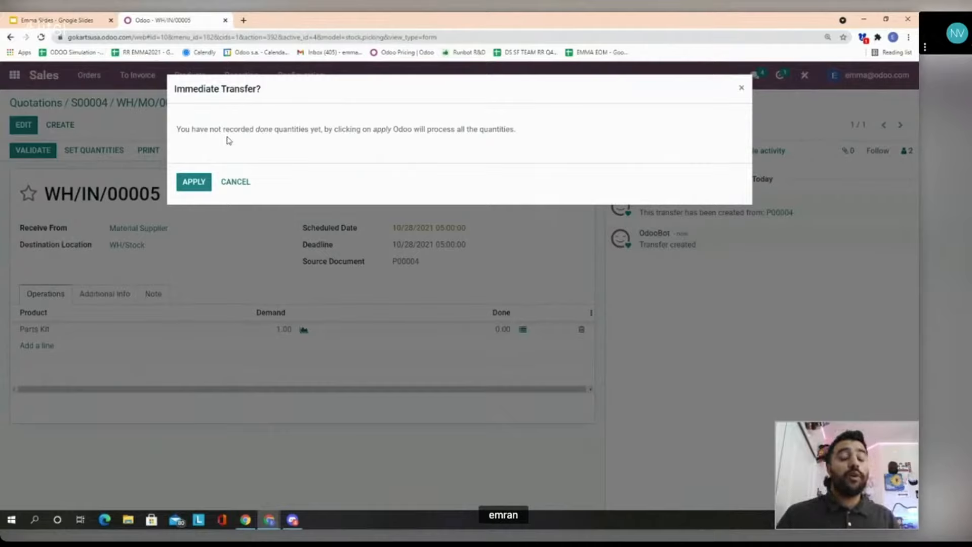
pyautogui.click(194, 182)
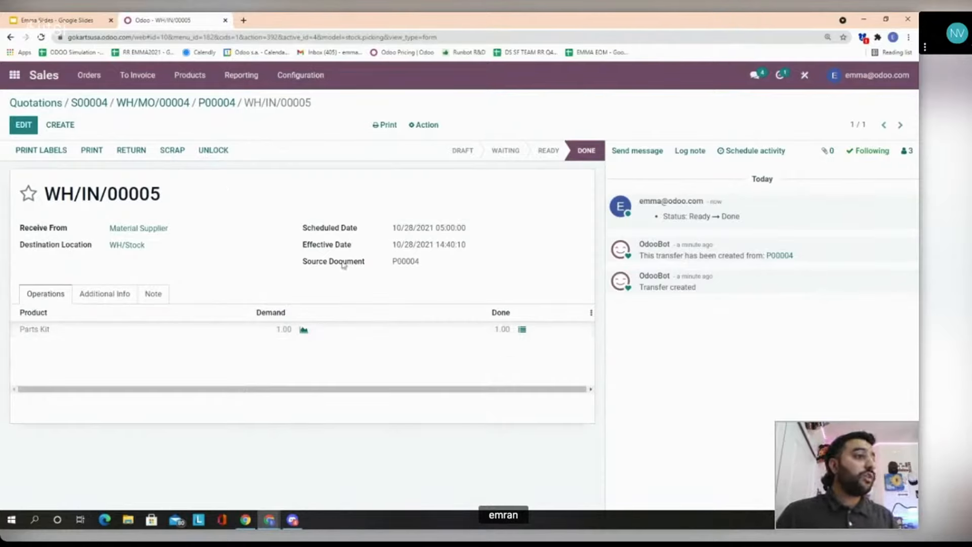
# Return to the manufacturing order and pass its "Inspect Parts Are Safe To Use" quality check
pyautogui.click(151, 106)
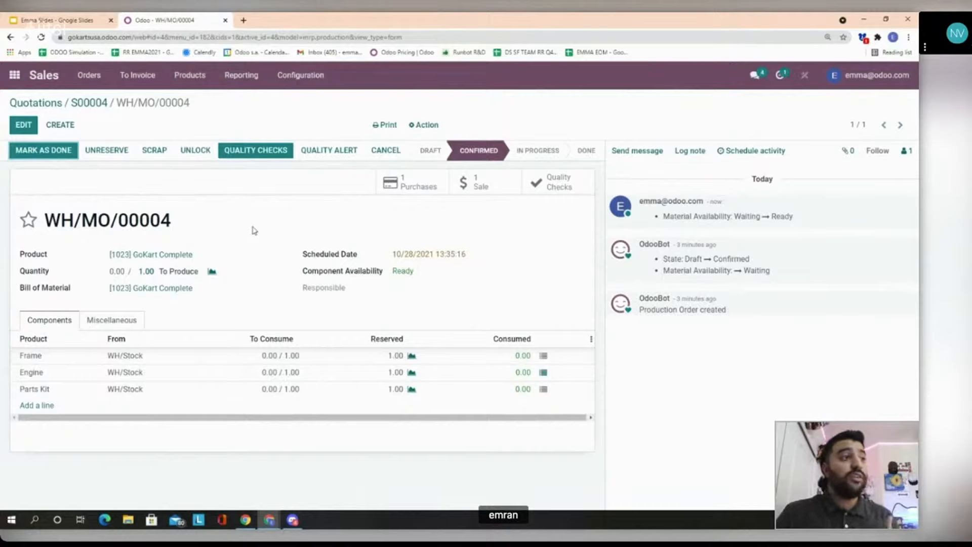
pyautogui.click(252, 151)
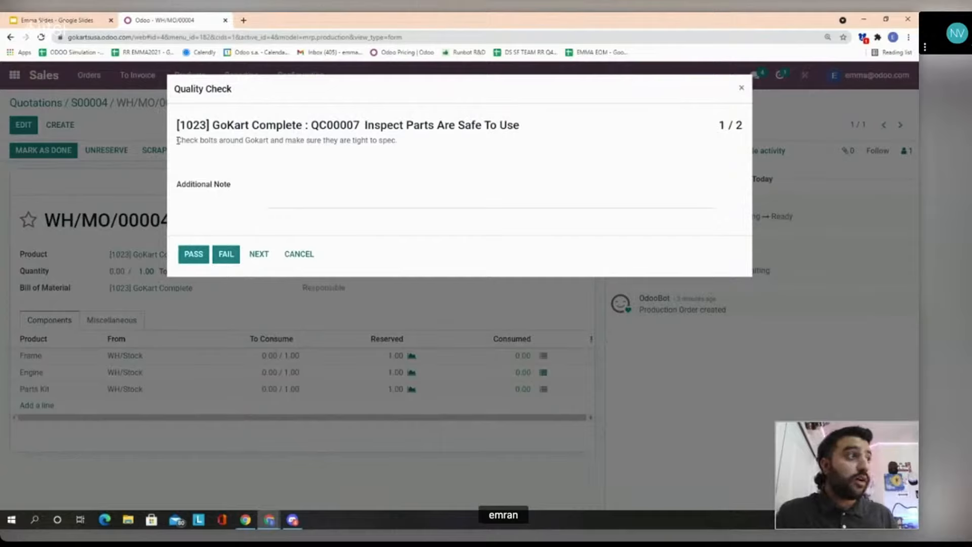
pyautogui.moveTo(178, 140); pyautogui.dragTo(286, 140)
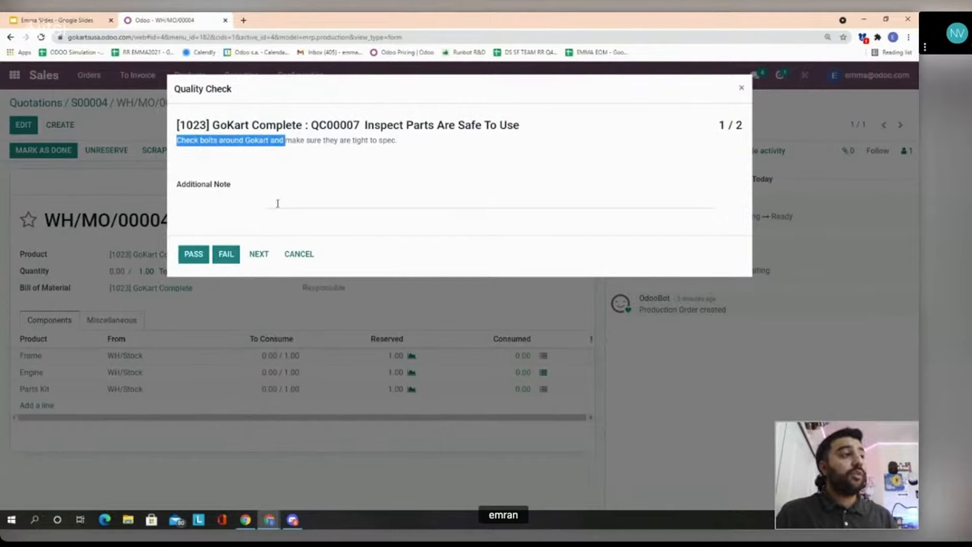
pyautogui.click(277, 203)
pyautogui.click(195, 255)
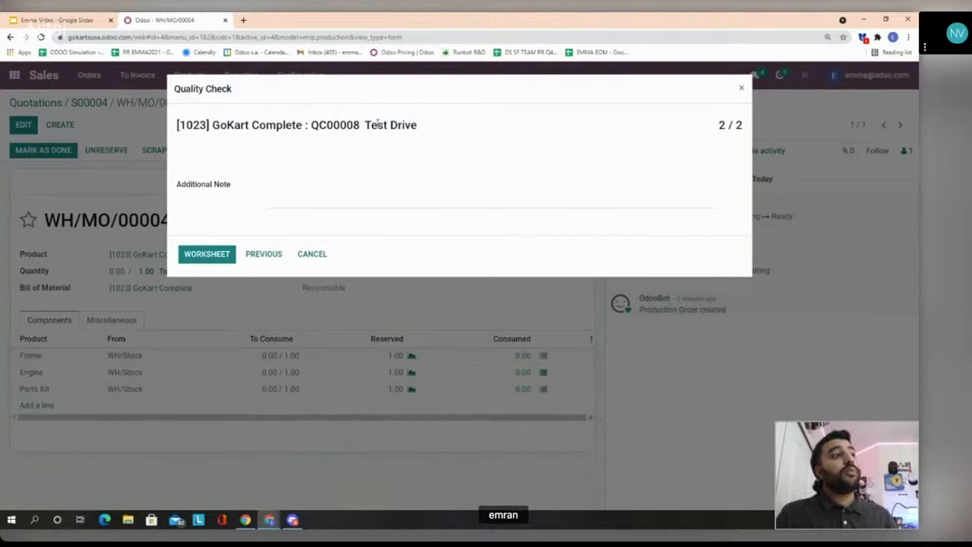
# Fill in the Test Drive quality check worksheet as Passed and save it
pyautogui.click(209, 254)
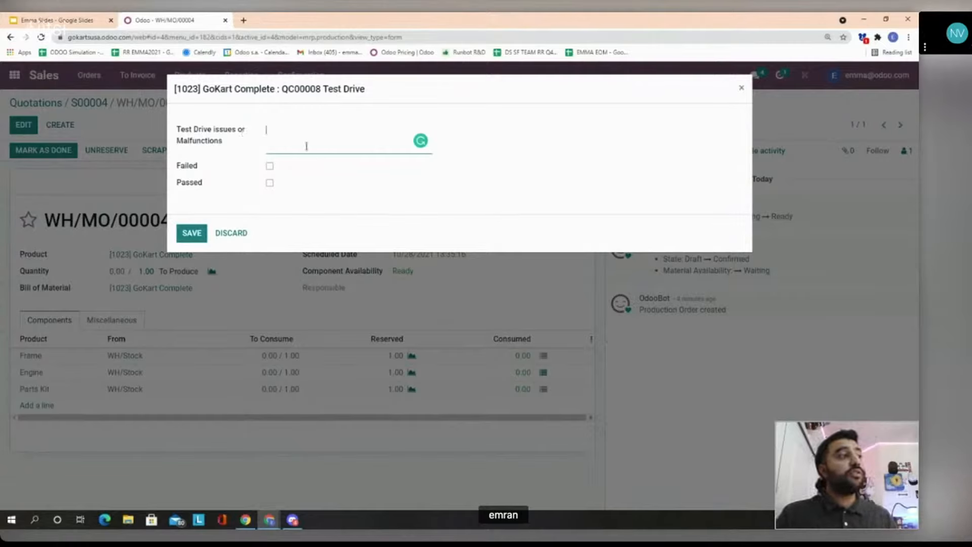
pyautogui.click(271, 185)
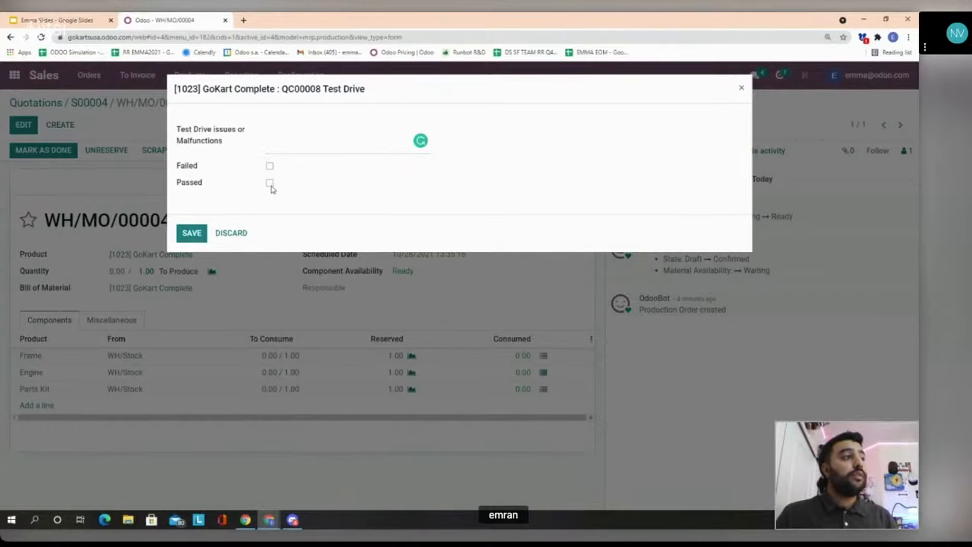
pyautogui.click(199, 233)
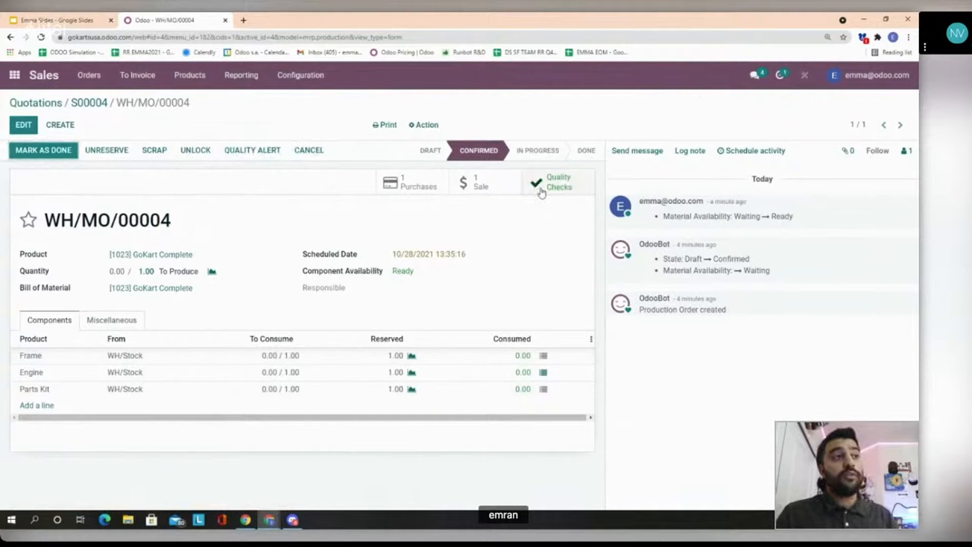
# Review the manufacturing order's quality checks and mark the order as done, producing all finished products and consuming all components
pyautogui.click(541, 193)
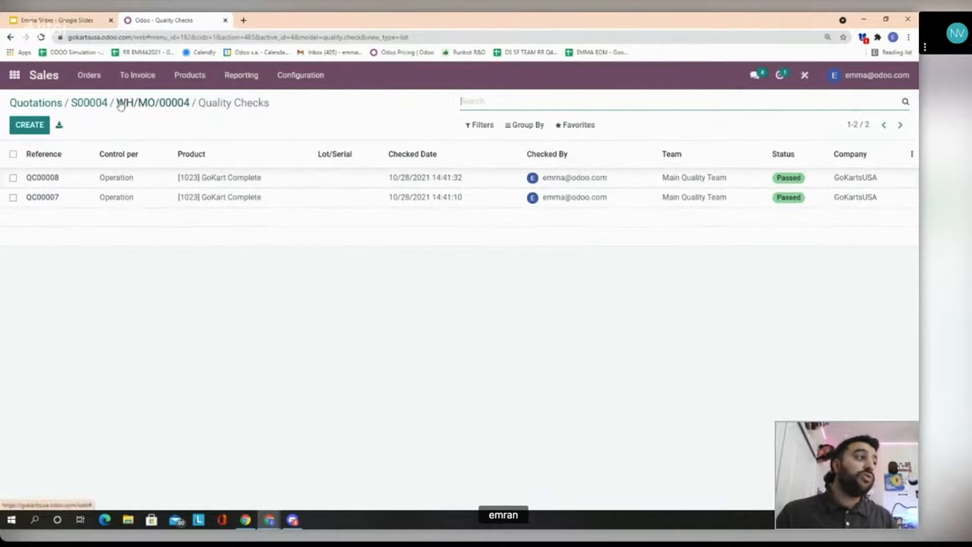
pyautogui.click(150, 103)
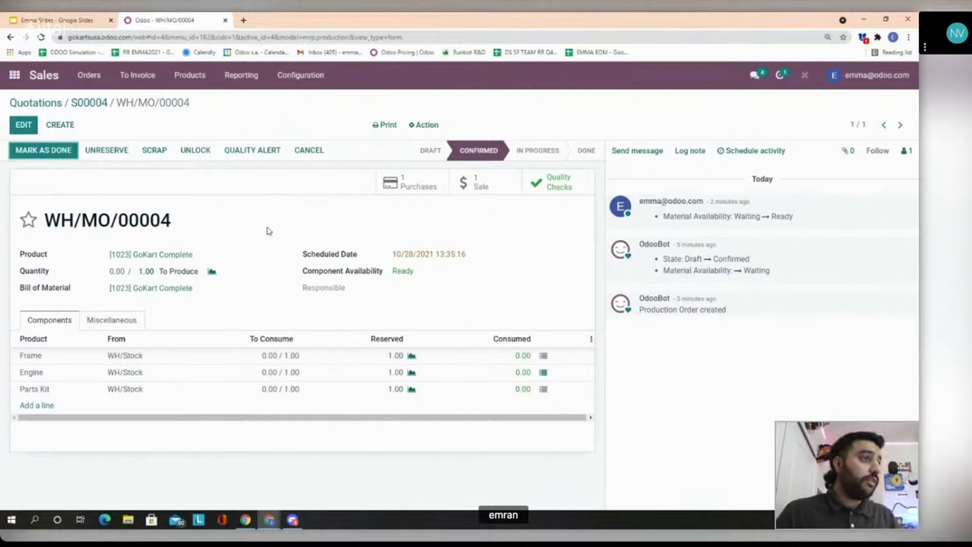
pyautogui.click(33, 151)
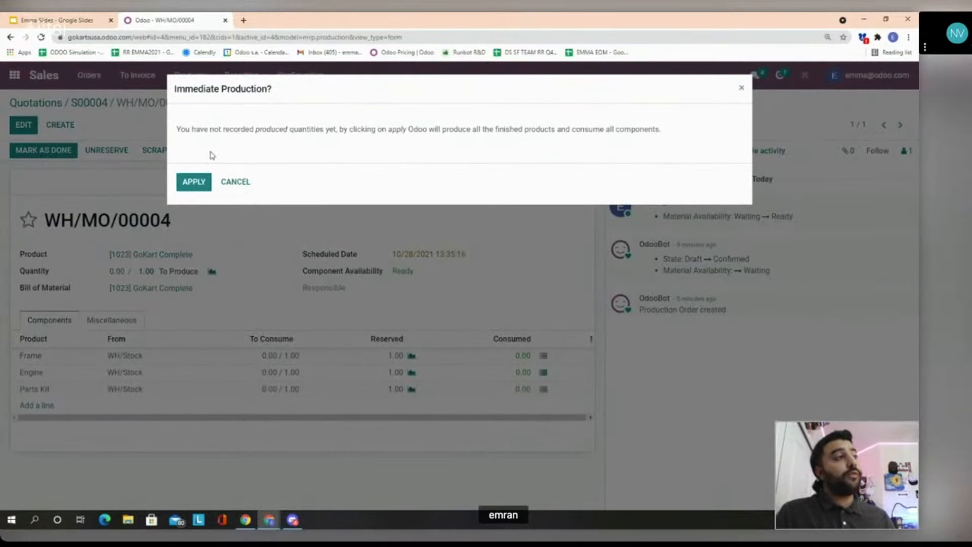
pyautogui.click(194, 182)
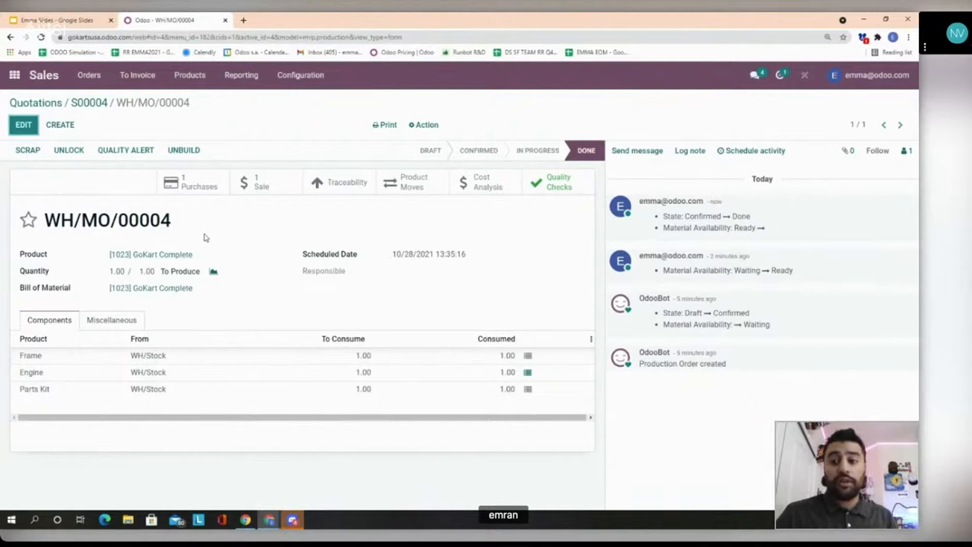
# From the GoKart Complete product, bring up its quality control points and view "Inspect Parts Are Safe To Use"
pyautogui.click(175, 259)
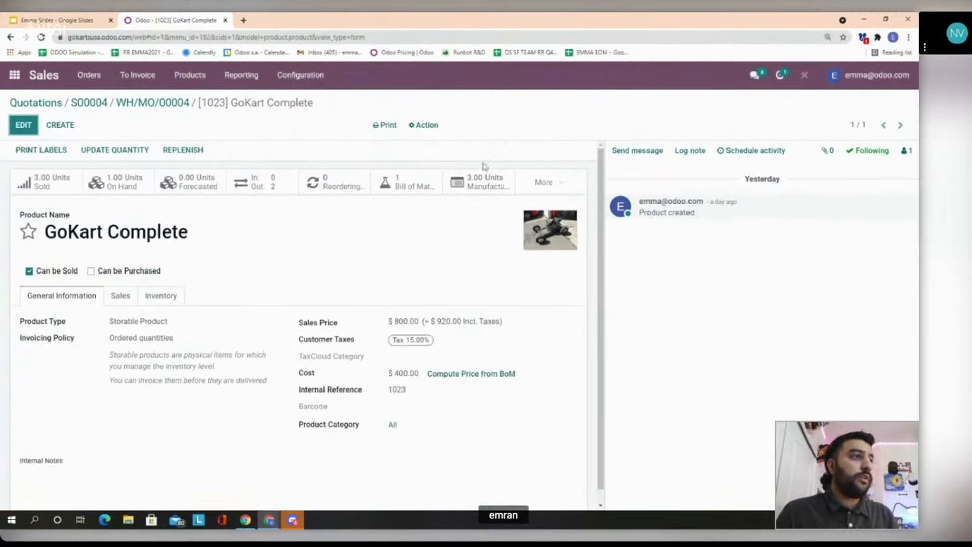
pyautogui.click(548, 183)
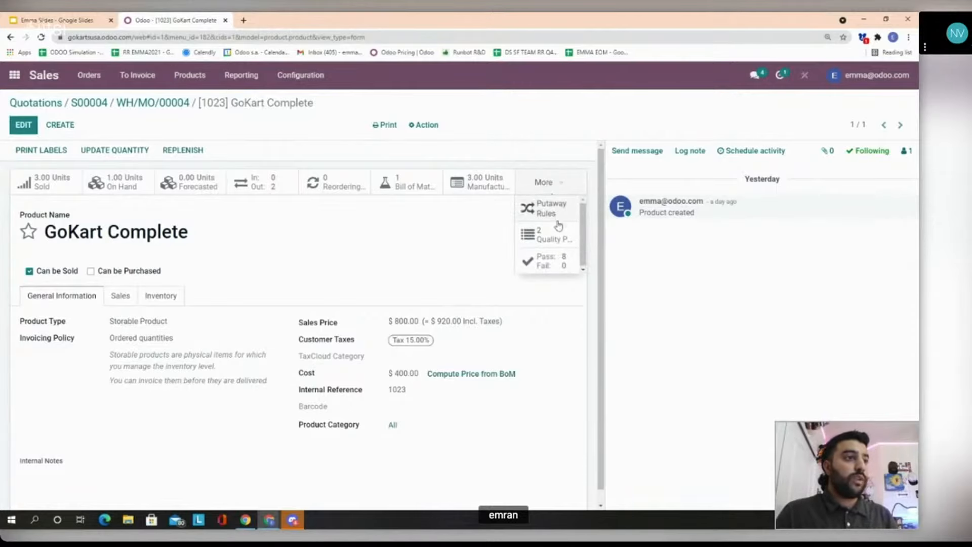
pyautogui.click(555, 245)
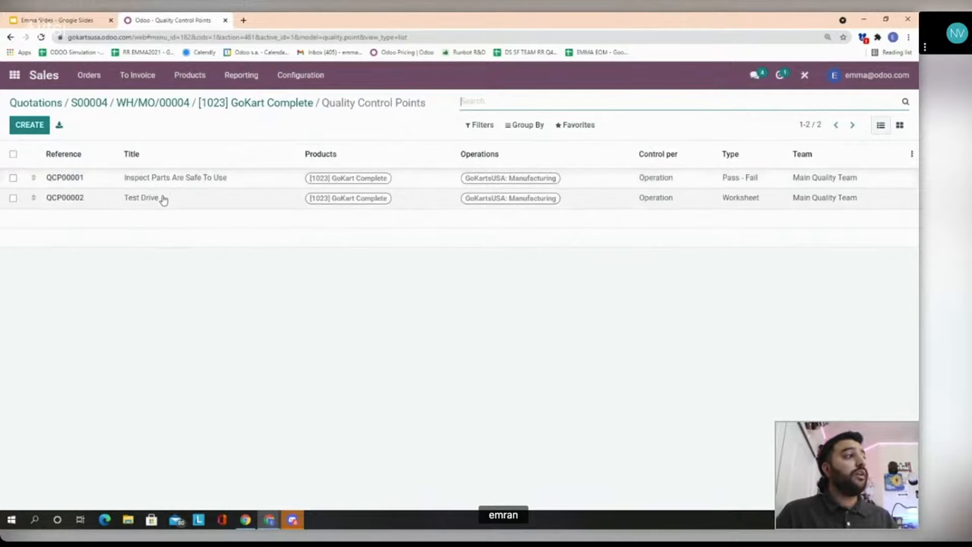
pyautogui.click(124, 183)
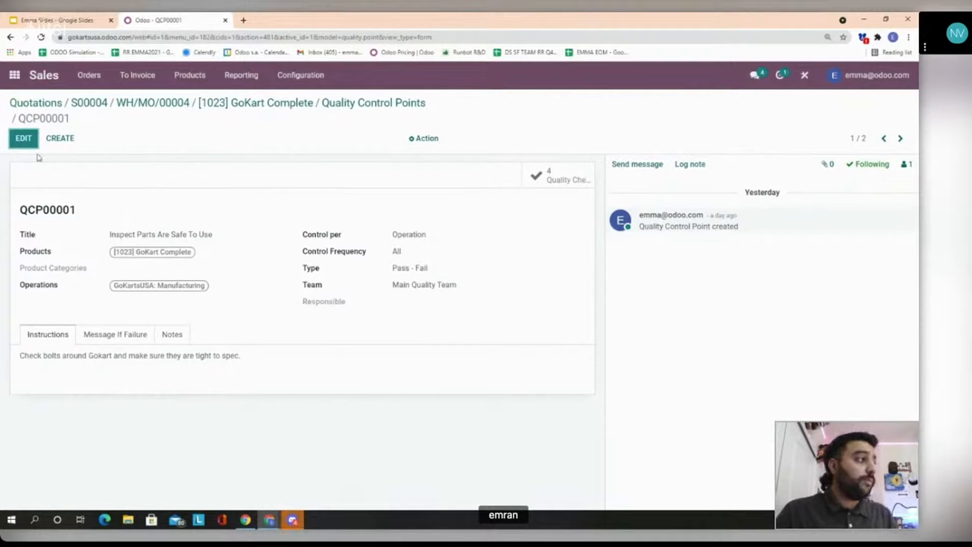
# Examine the available check types in the control point's edit mode and save it with the Pass - Fail type
pyautogui.click(25, 143)
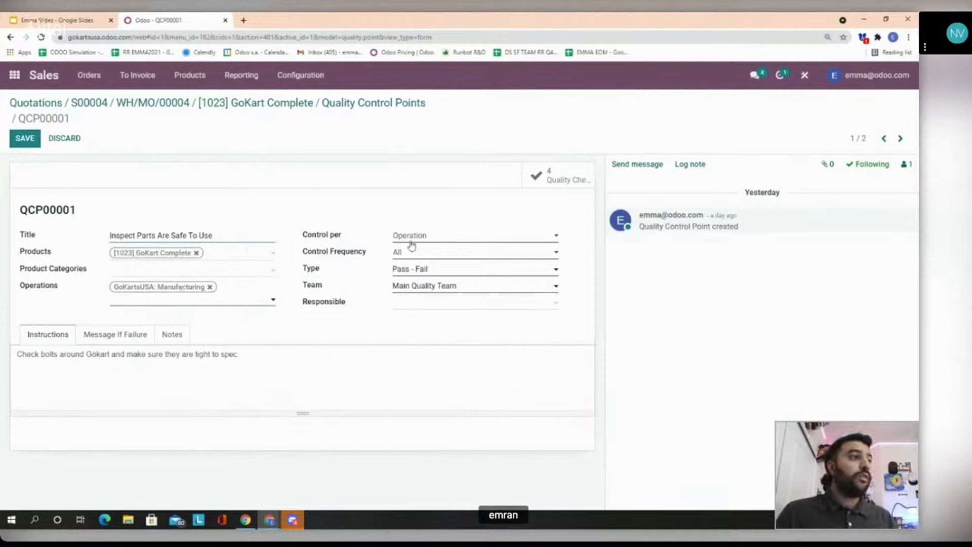
pyautogui.click(444, 272)
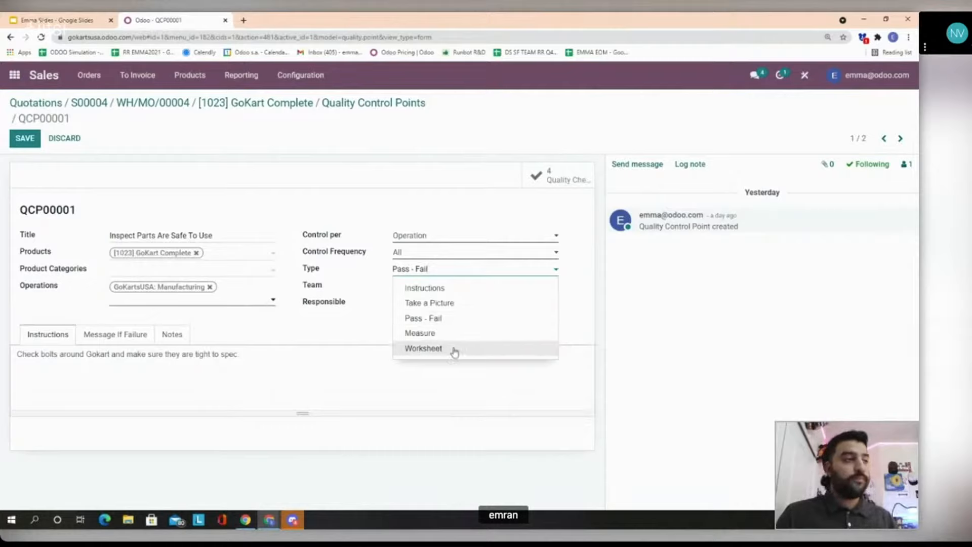
pyautogui.click(353, 333)
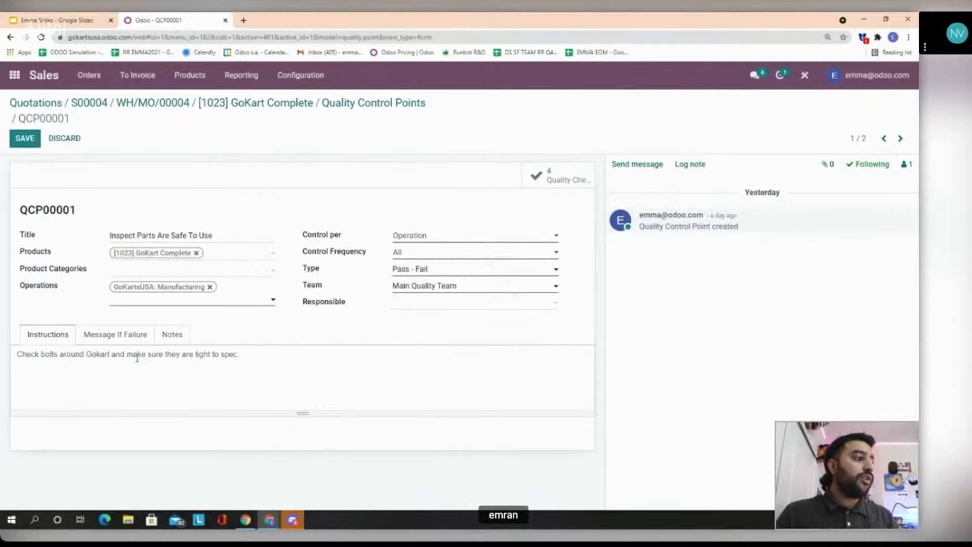
pyautogui.click(28, 139)
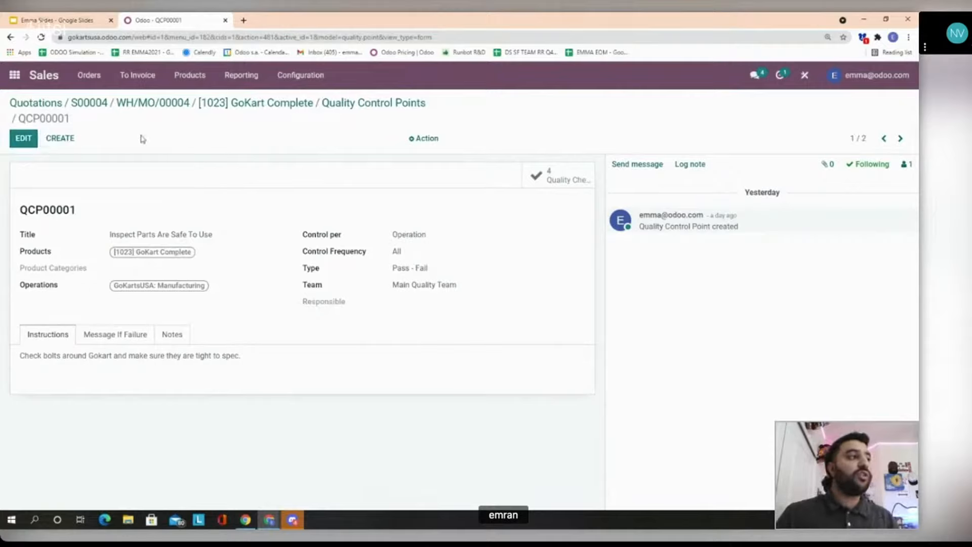
# Go back to the manufacturing order and open the delivery of its linked sales order
pyautogui.click(158, 105)
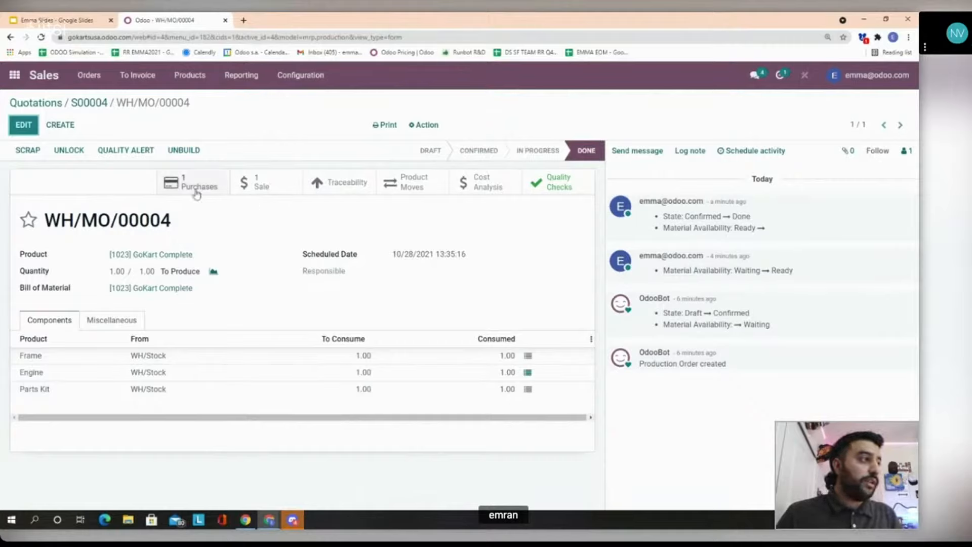
pyautogui.click(267, 182)
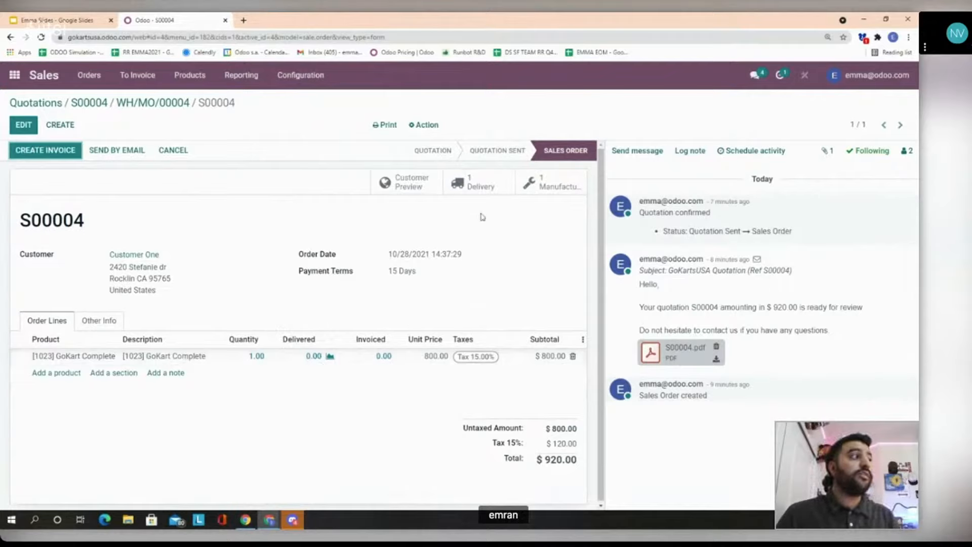
pyautogui.click(476, 187)
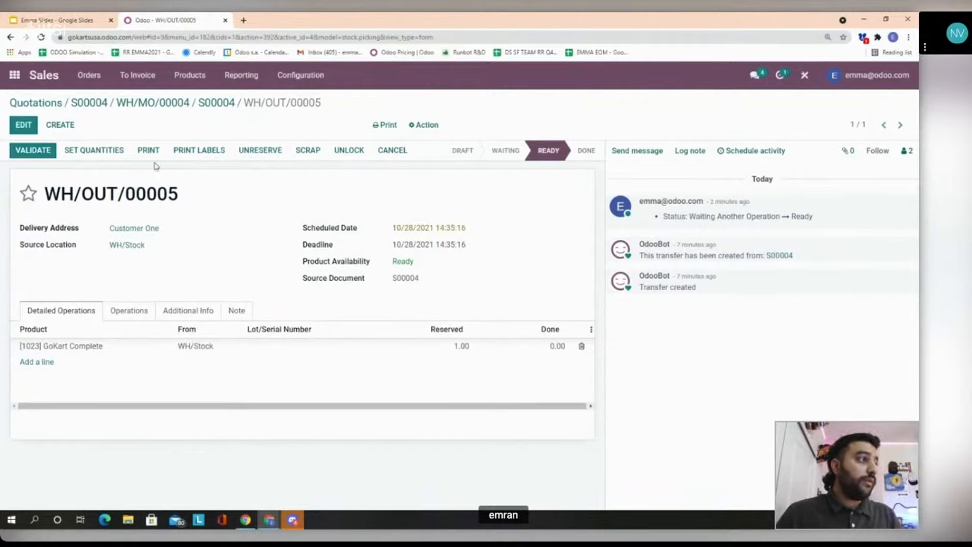
# Look over the label layout options without printing, and validate the GoKart Complete delivery as an immediate transfer of all quantities
pyautogui.click(204, 151)
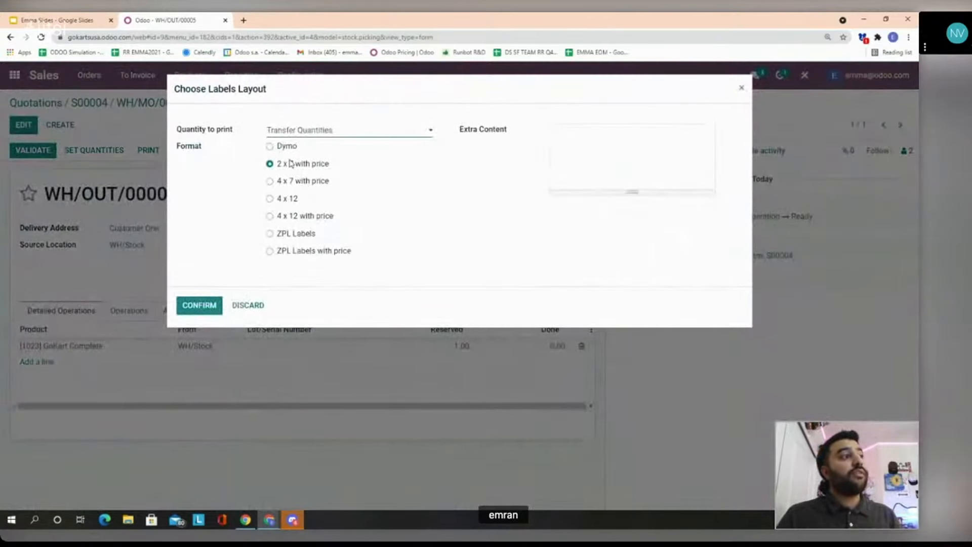
pyautogui.click(248, 306)
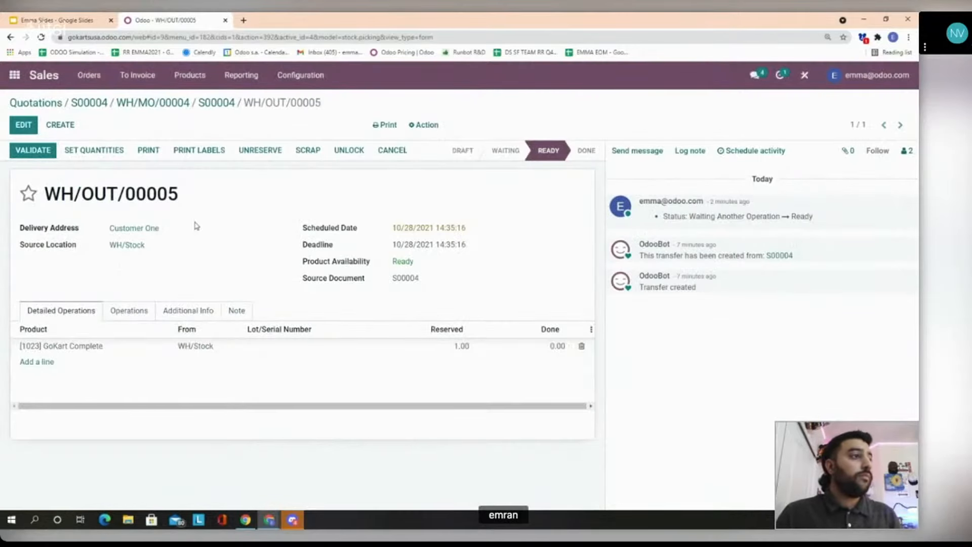
pyautogui.click(33, 151)
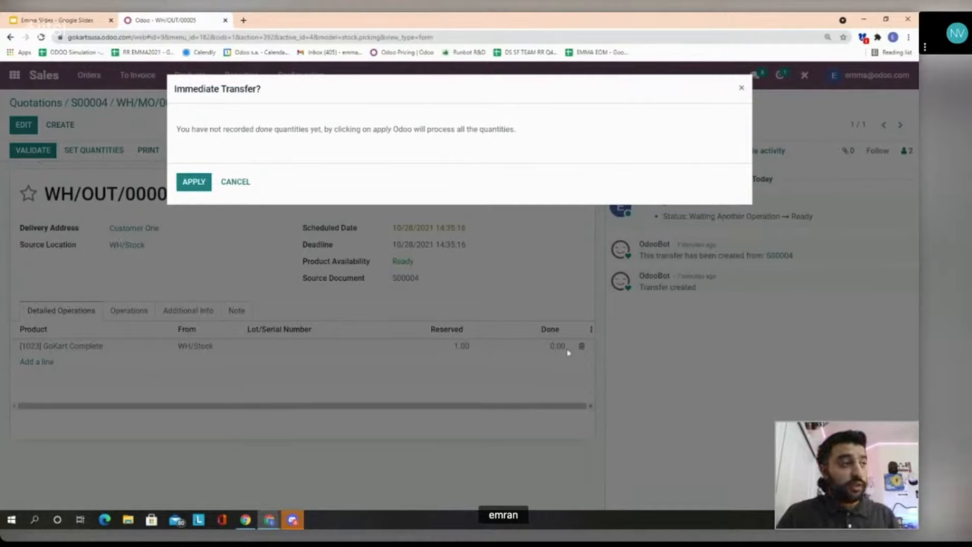
pyautogui.click(198, 183)
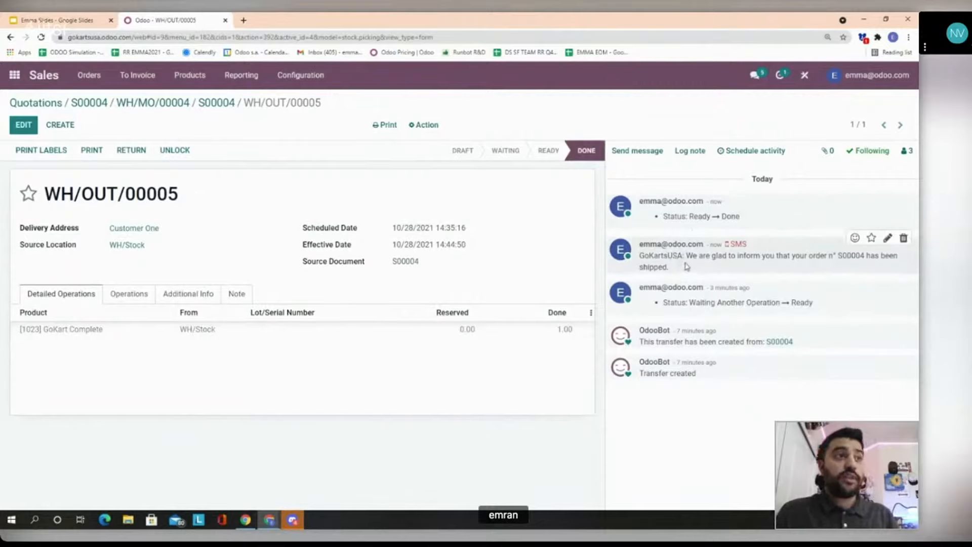
# Point out the SMS shipping notification in the delivery's message log and return to the sales order
pyautogui.moveTo(641, 256); pyautogui.dragTo(694, 275)
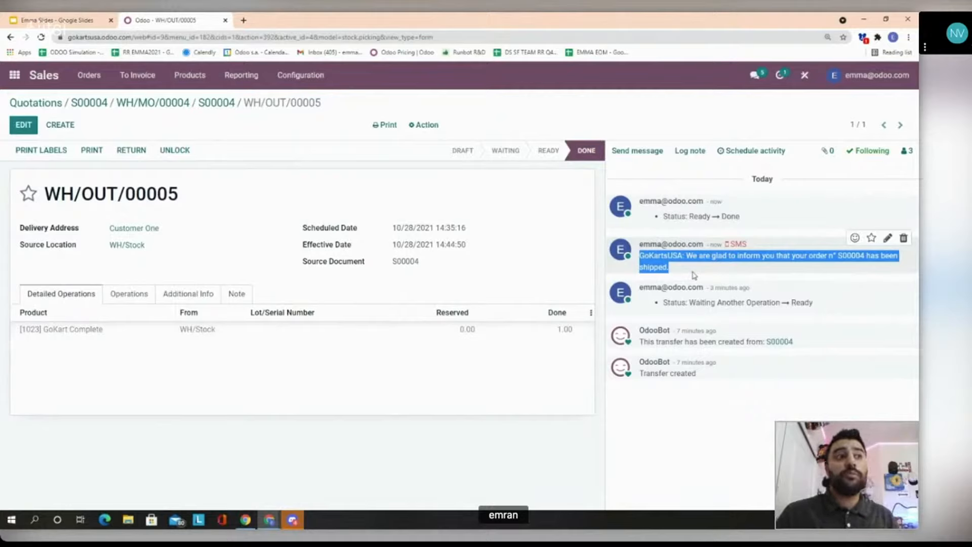
pyautogui.click(459, 195)
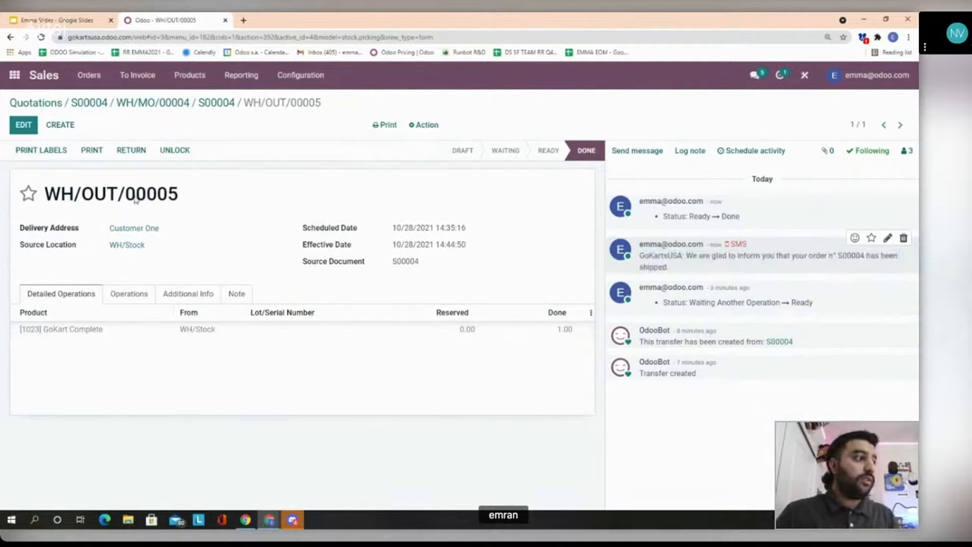
pyautogui.click(85, 106)
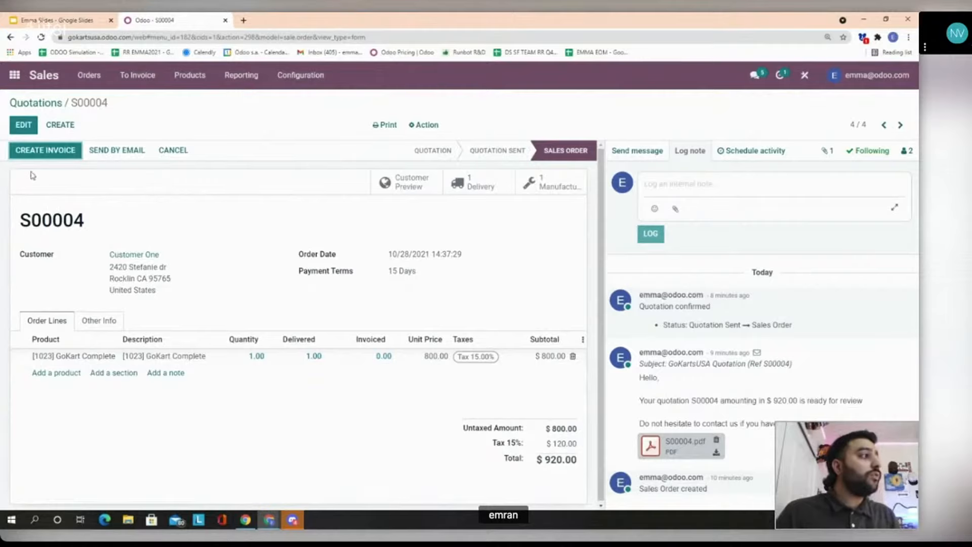
# Create a regular invoice from the GoKart Complete sales order and confirm the draft
pyautogui.click(79, 151)
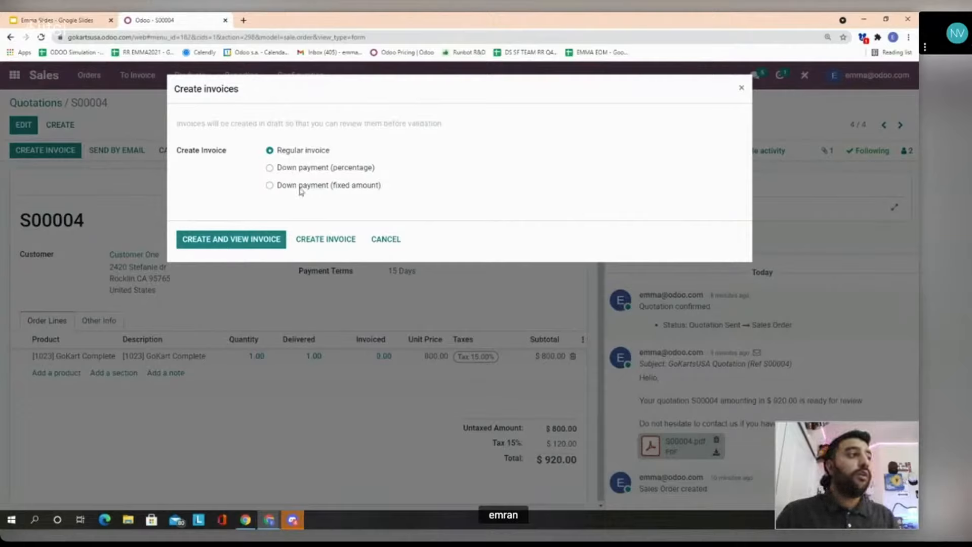
pyautogui.click(248, 245)
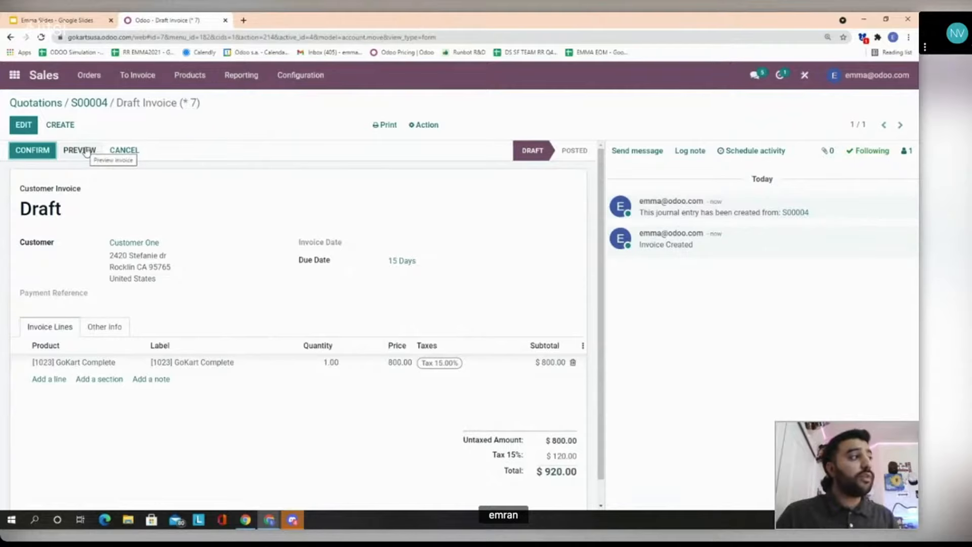
pyautogui.click(39, 151)
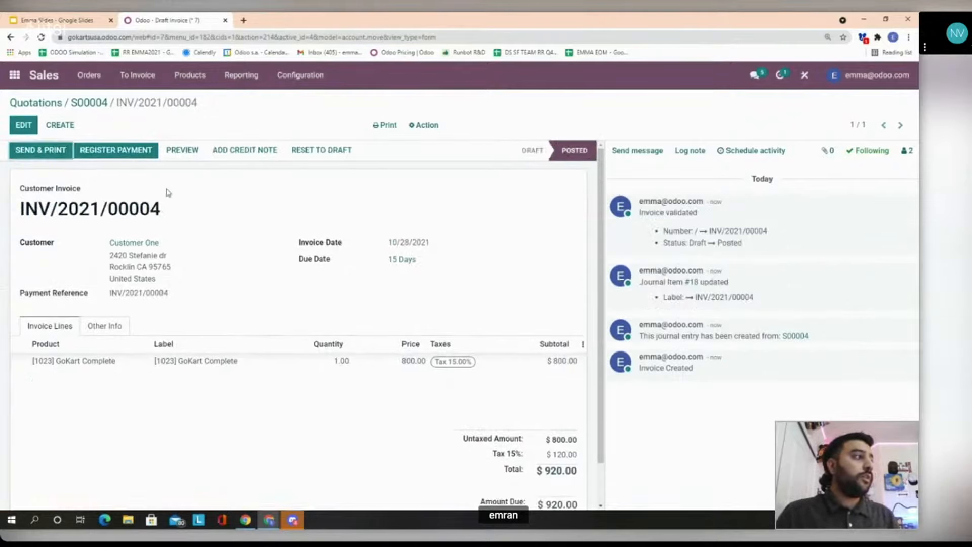
# Email and print the invoice to the customer using the "Invoice: Send by email" template with the PDF attached
pyautogui.click(36, 152)
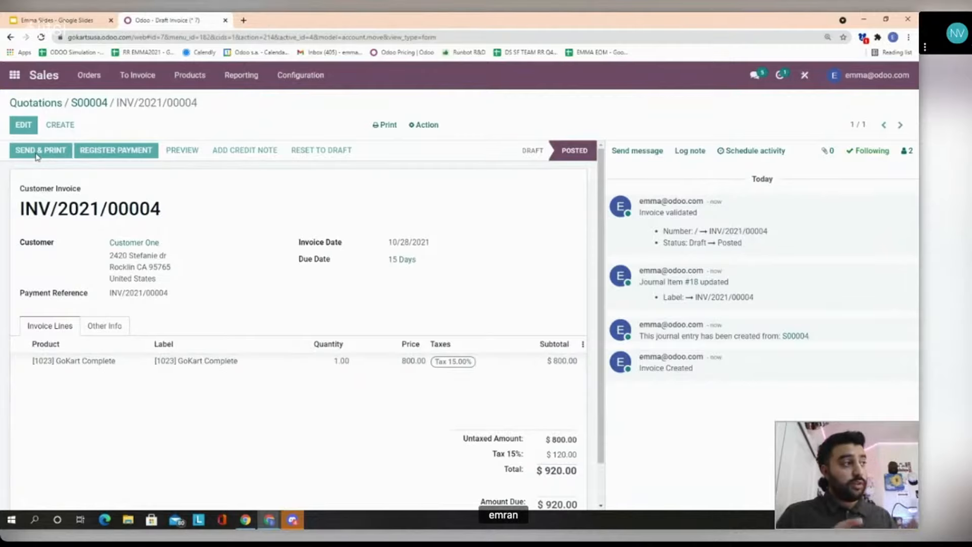
pyautogui.click(37, 151)
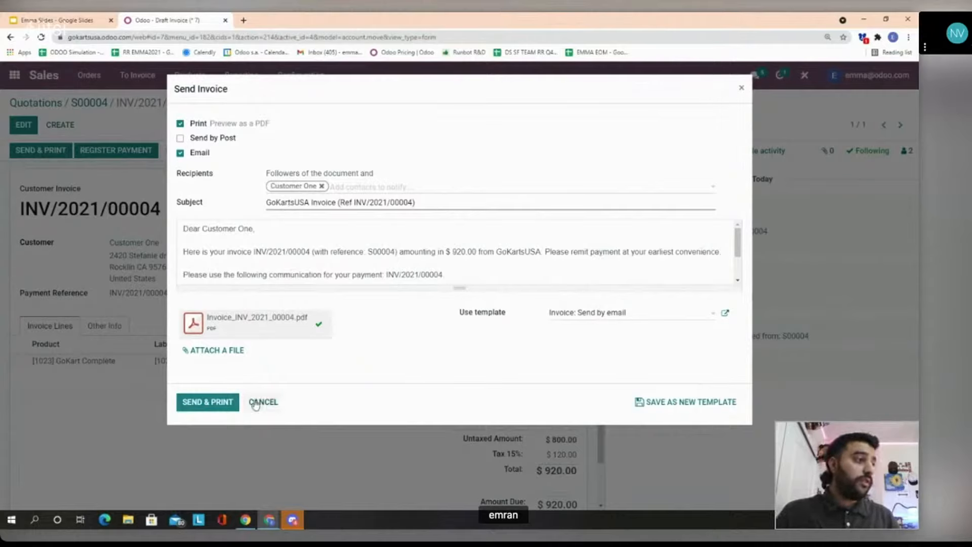
pyautogui.click(220, 403)
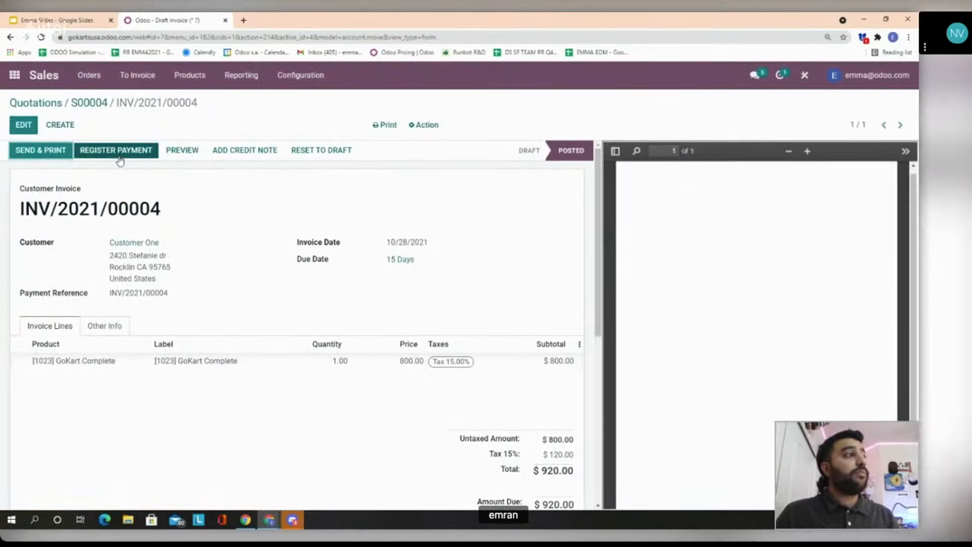
# Register the full $920.00 payment on the invoice through the Cash journal
pyautogui.click(119, 157)
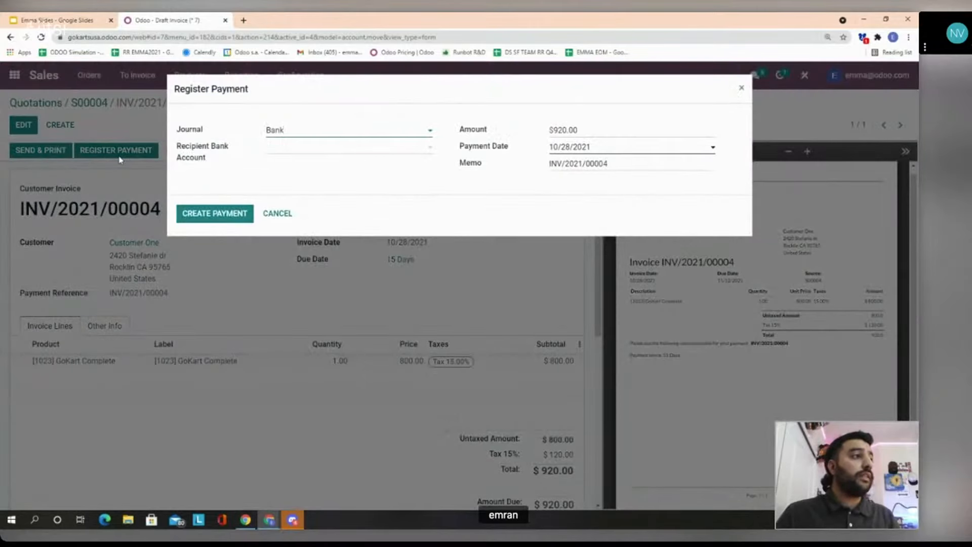
pyautogui.click(328, 132)
pyautogui.click(339, 165)
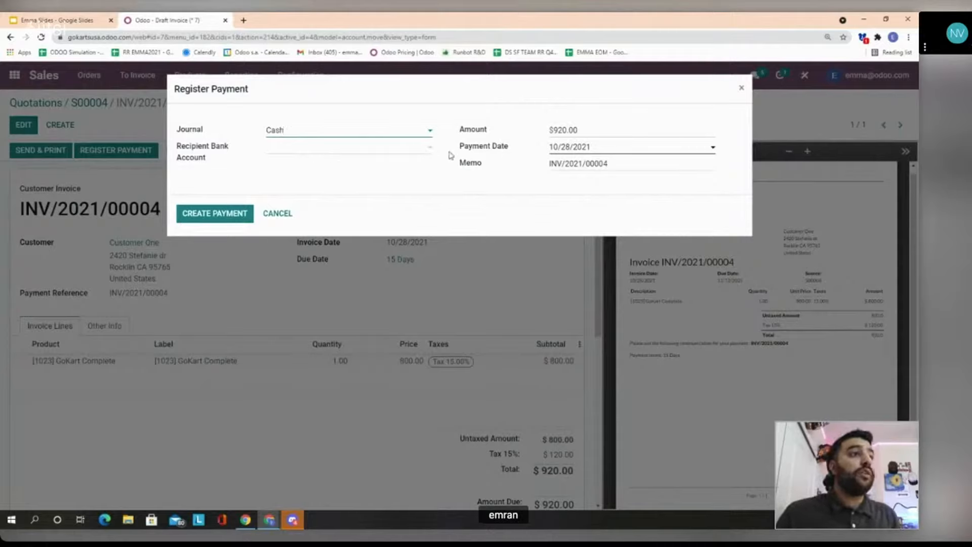
pyautogui.click(215, 213)
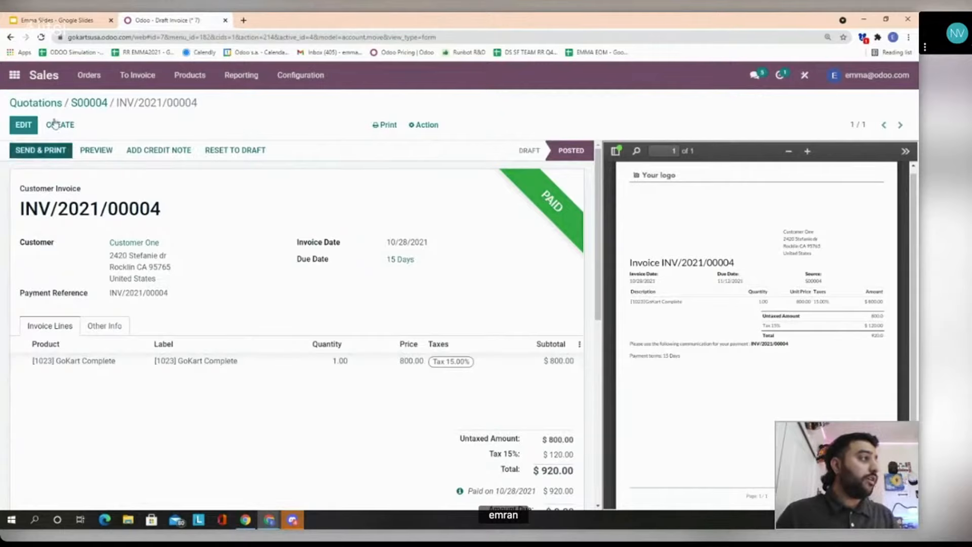
# Return to the sales order, open its manufacturing order and examine the component breakdown and serial numbers in the traceability report
pyautogui.click(84, 105)
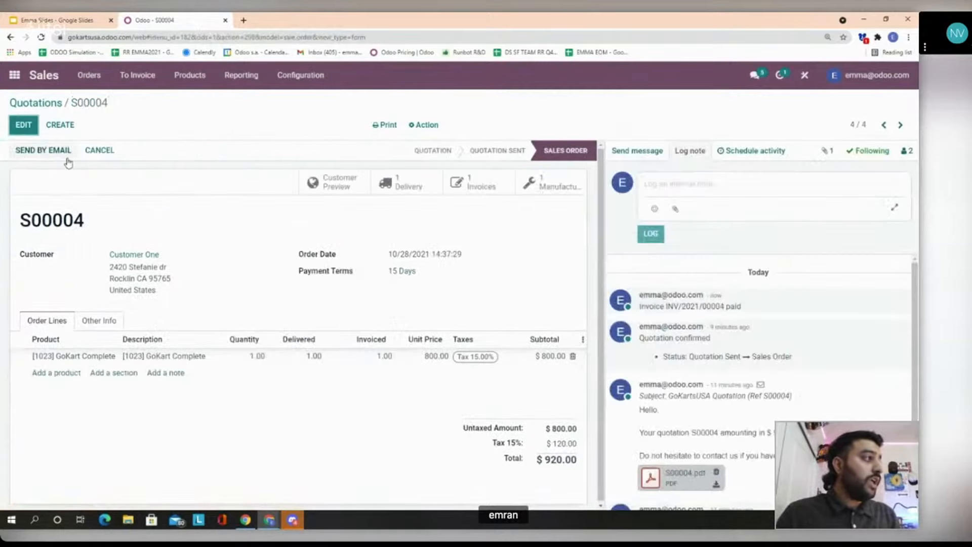
pyautogui.click(536, 180)
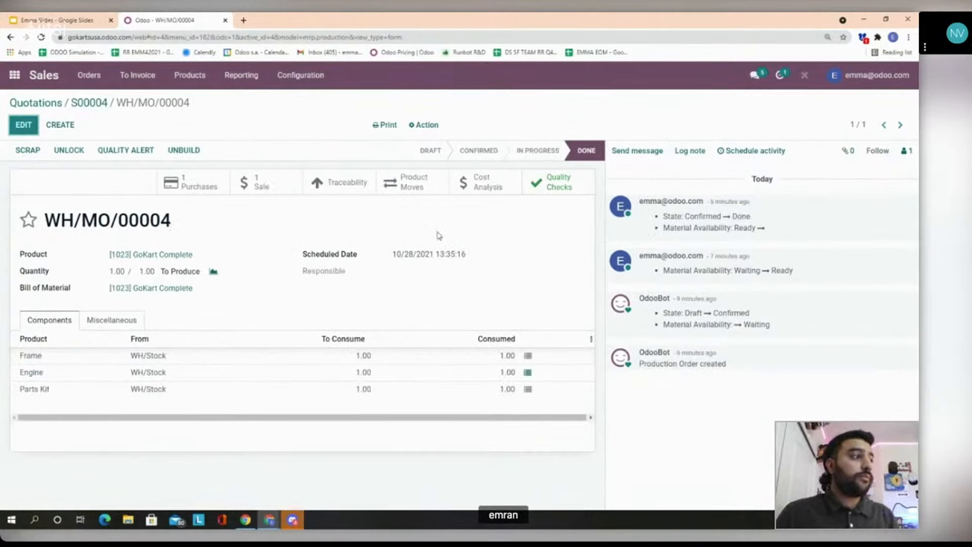
pyautogui.click(329, 183)
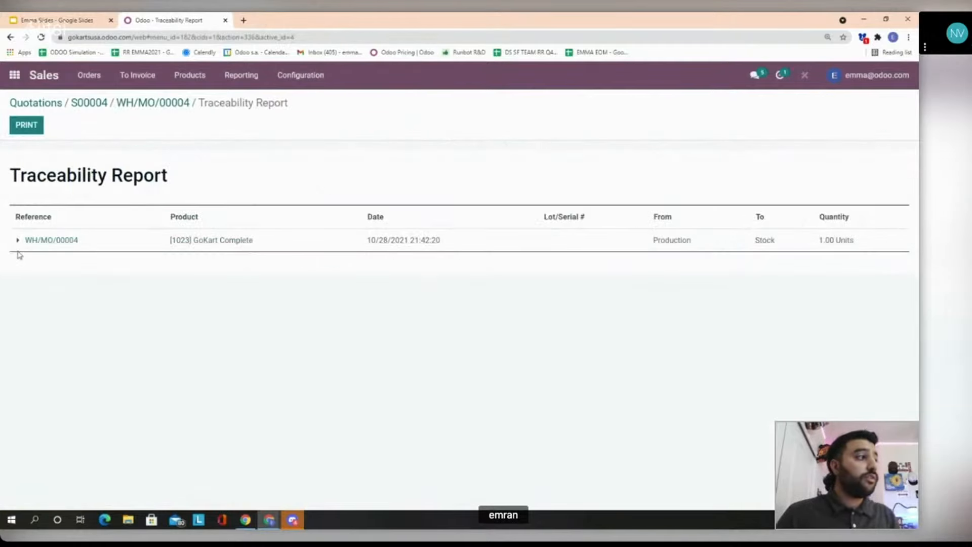
pyautogui.click(161, 104)
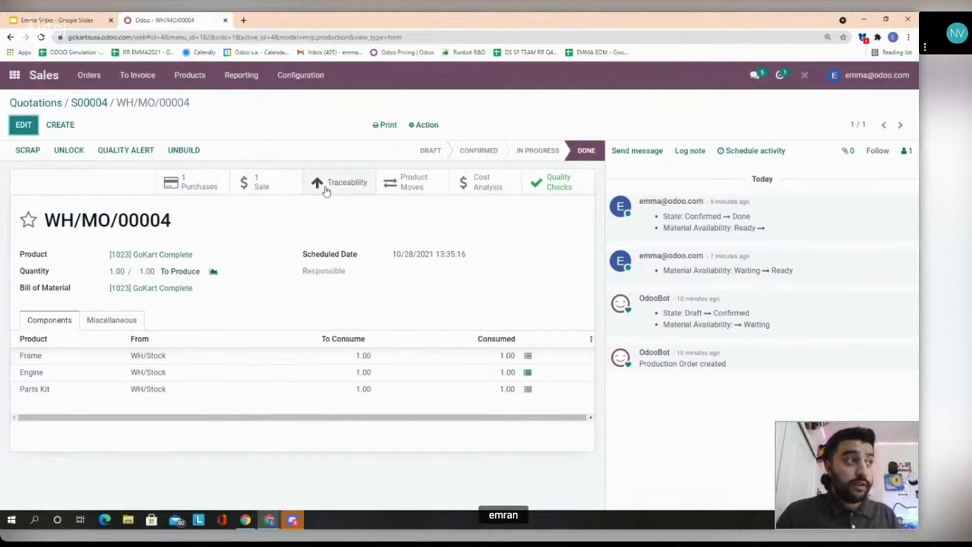
pyautogui.click(327, 185)
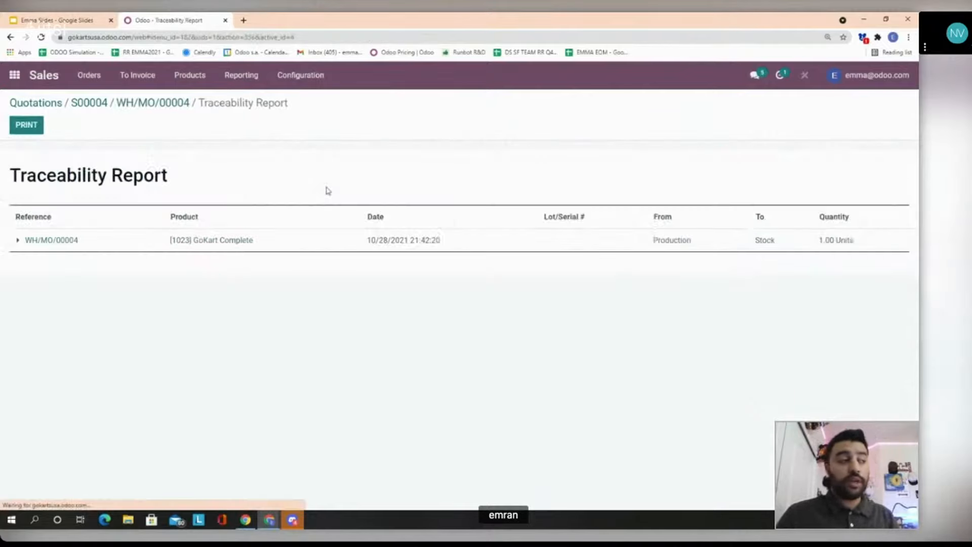
pyautogui.click(18, 242)
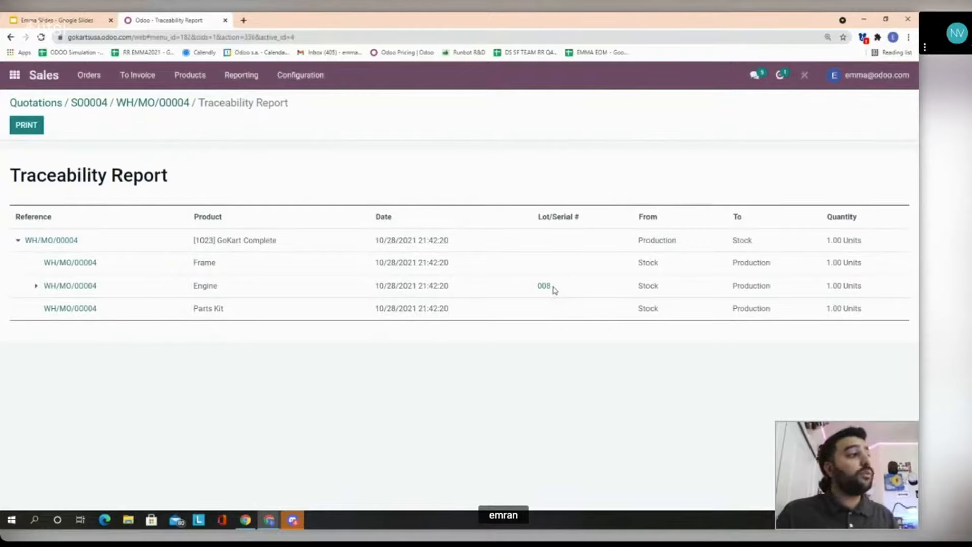
# Review the manufacturing order's cost analysis report and return to the app overview
pyautogui.click(151, 105)
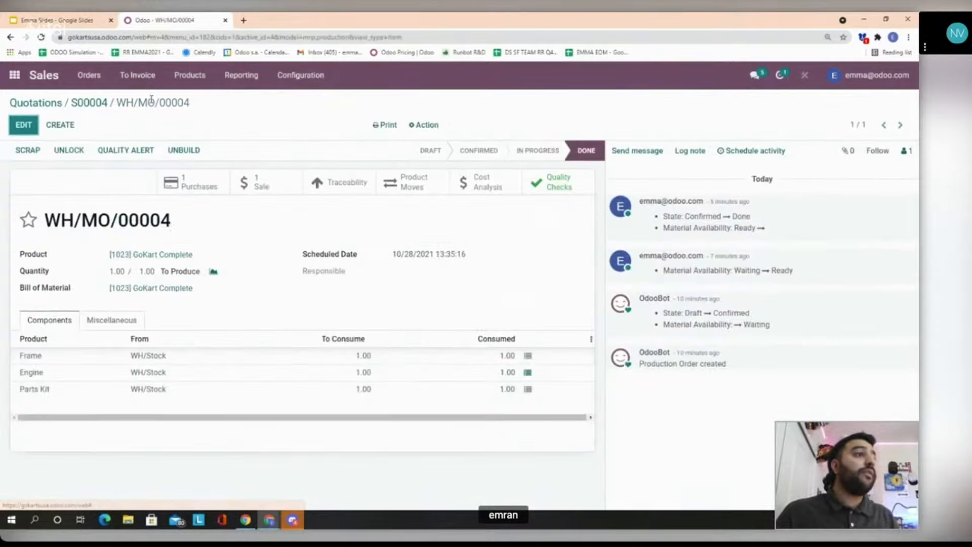
pyautogui.click(476, 183)
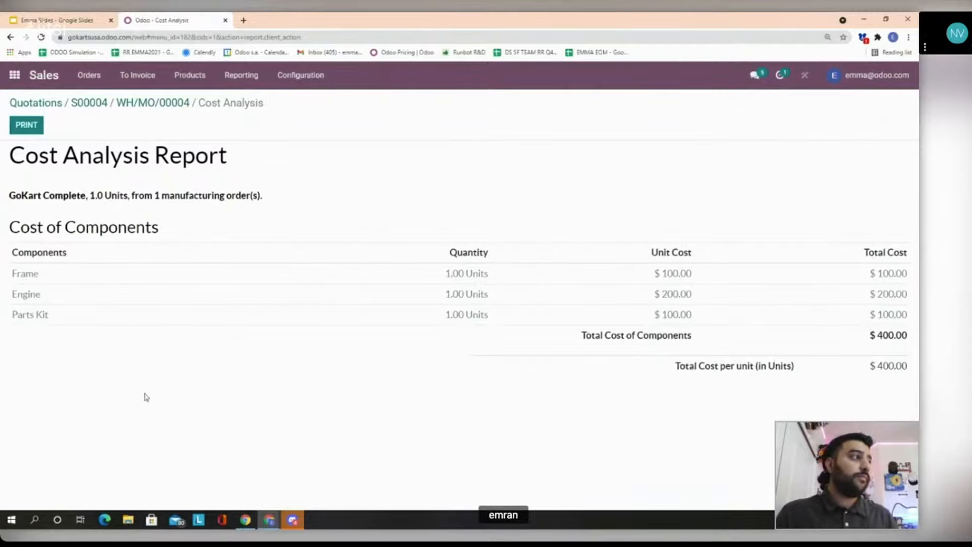
pyautogui.click(13, 76)
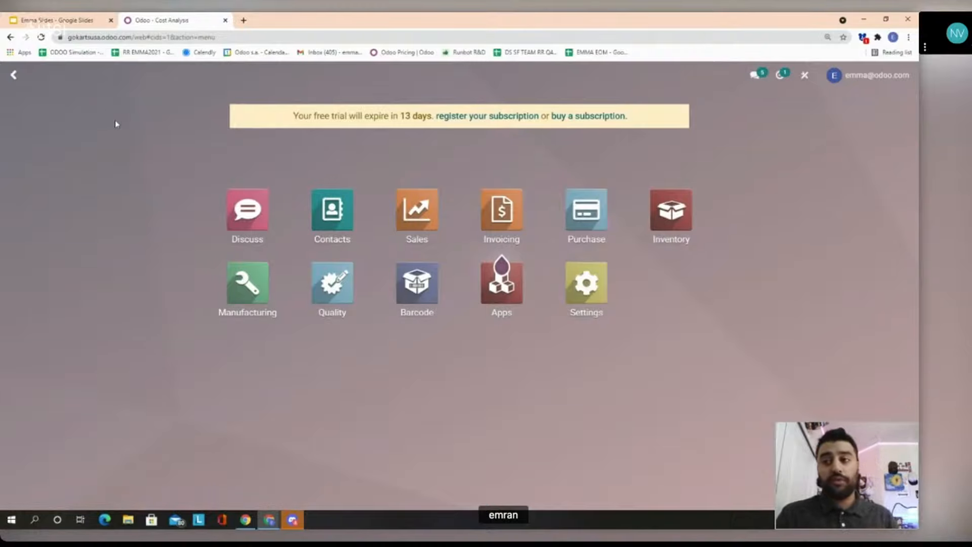
# Switch to the Google Slides deck and present it from the Recap slide
pyautogui.click(56, 18)
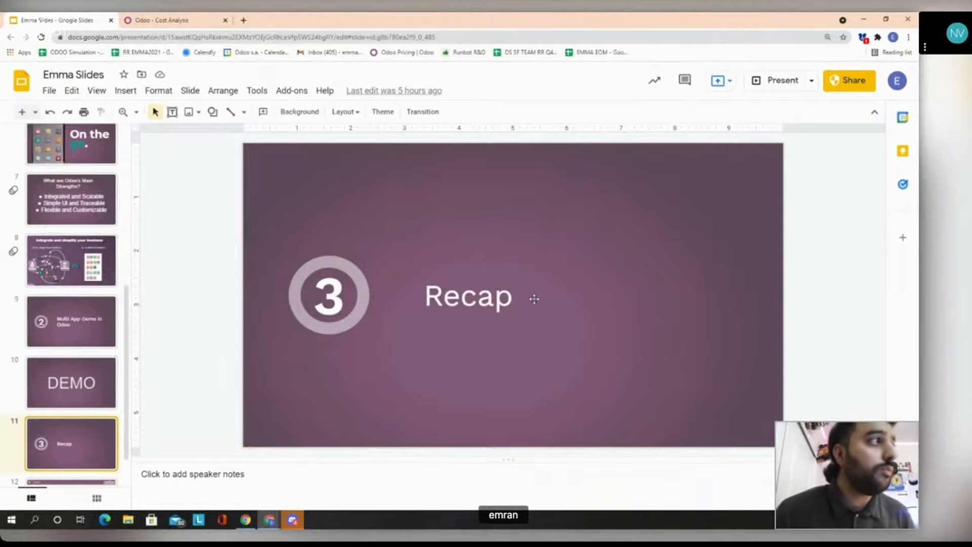
pyautogui.click(769, 88)
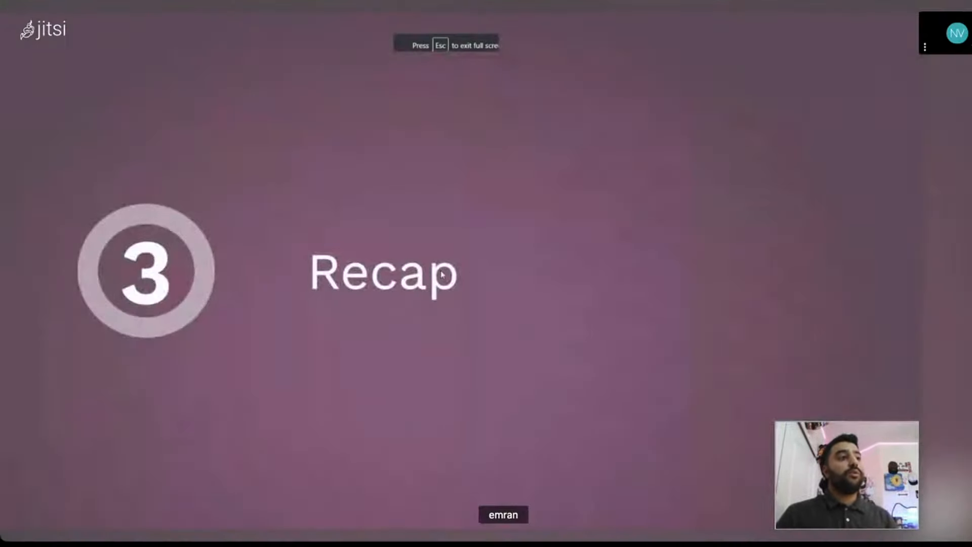
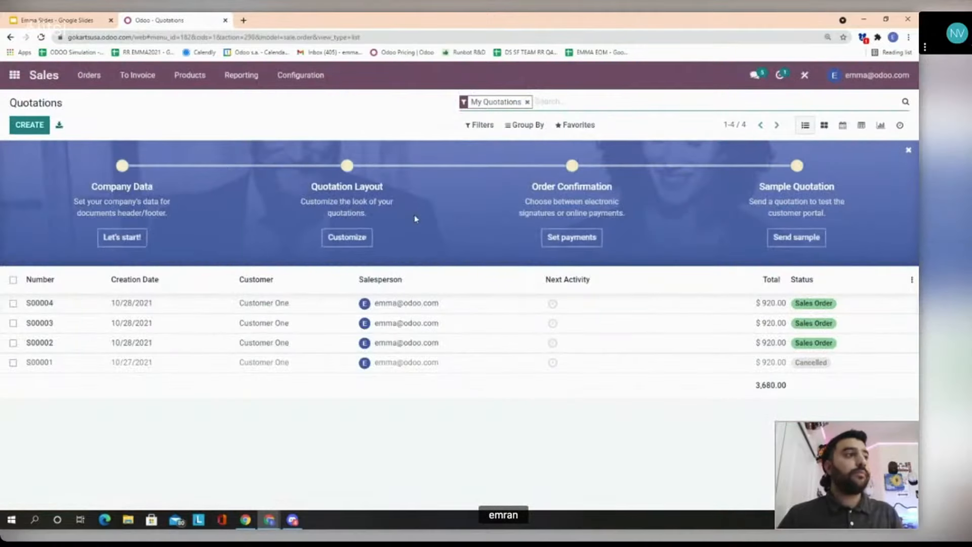
# Open the Sales reporting dashboard and remove the October 2021 order date filter
pyautogui.click(247, 83)
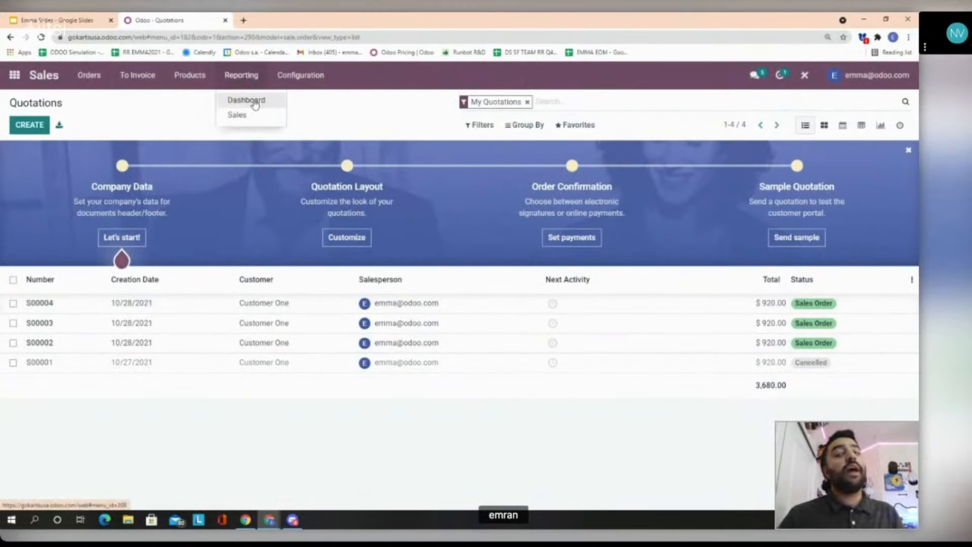
pyautogui.click(255, 101)
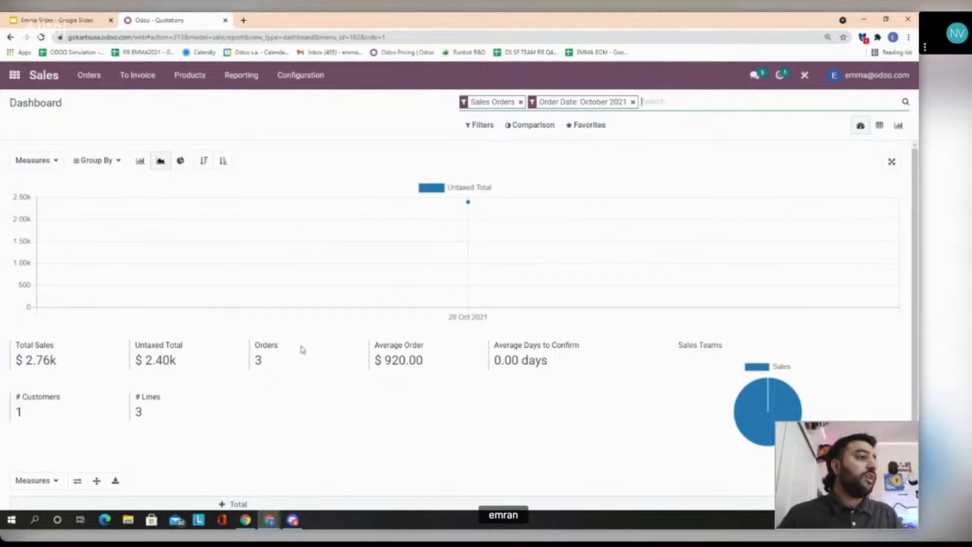
pyautogui.moveTo(774, 407)
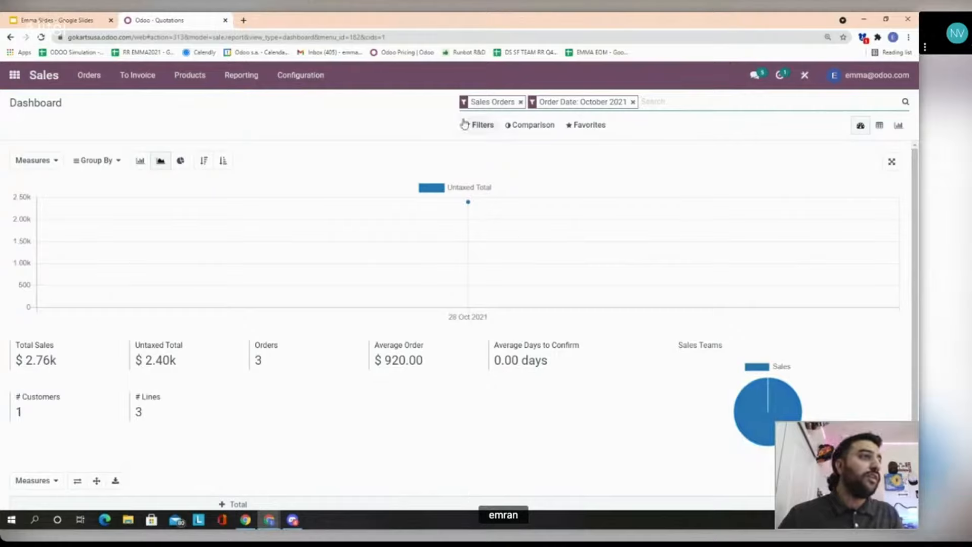
pyautogui.click(632, 103)
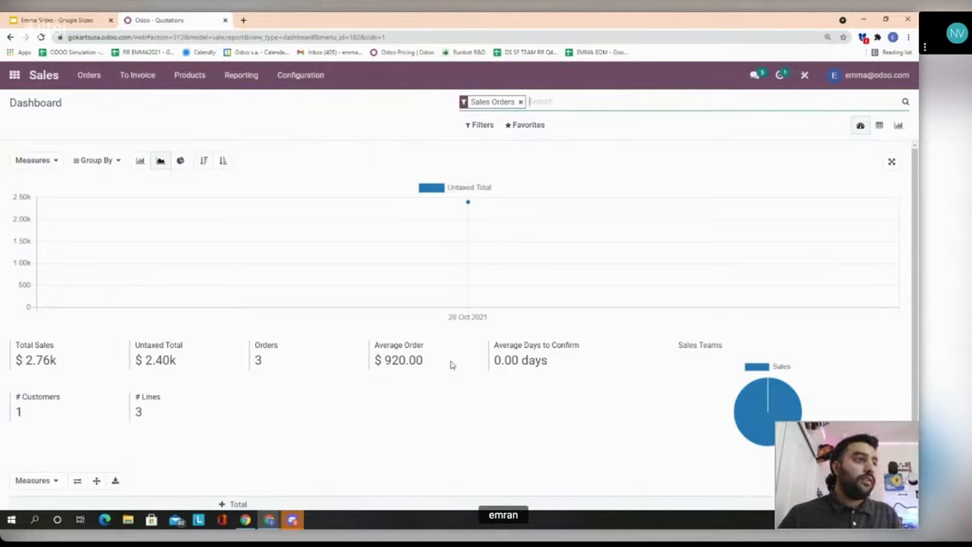
# Show the dashboard's sales graph as a bar, line and pie chart, and return to the app overview
pyautogui.click(138, 161)
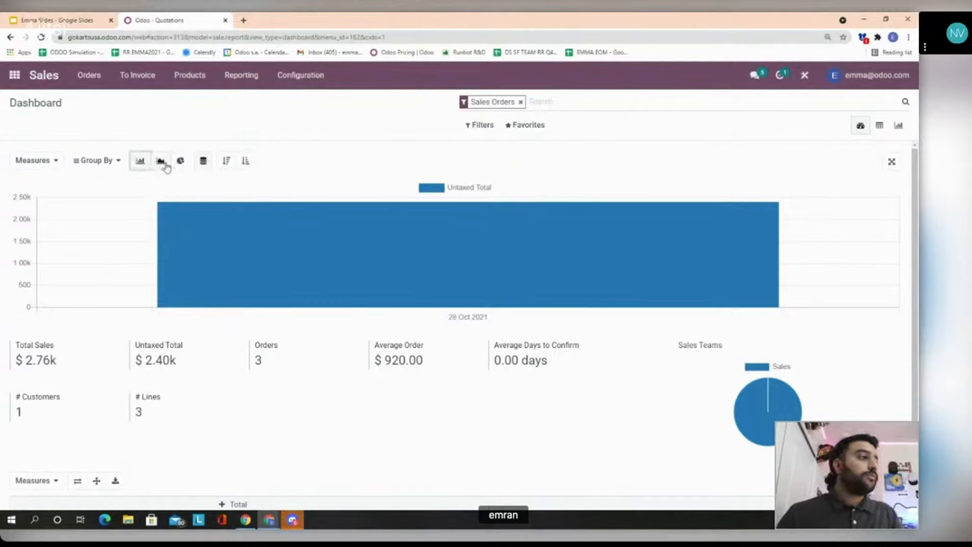
pyautogui.click(159, 163)
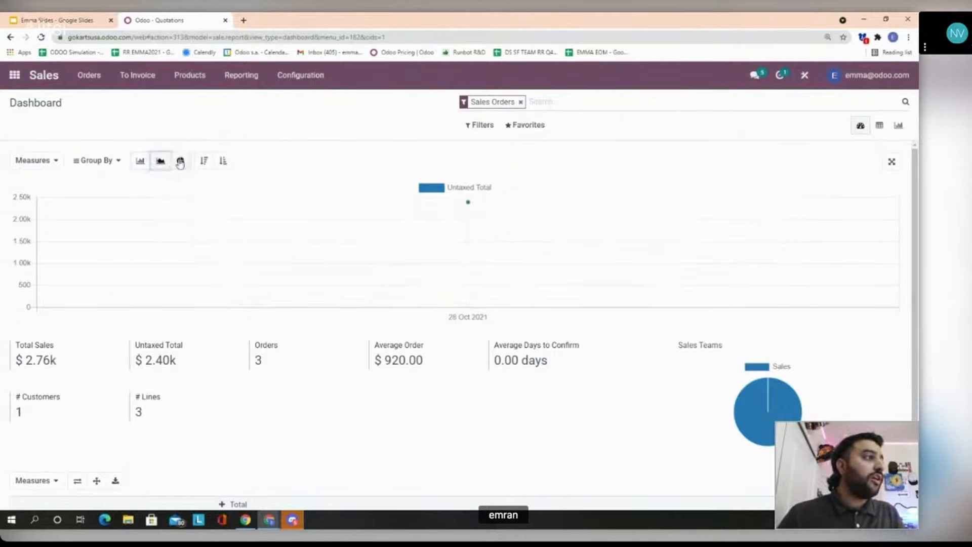
pyautogui.click(180, 161)
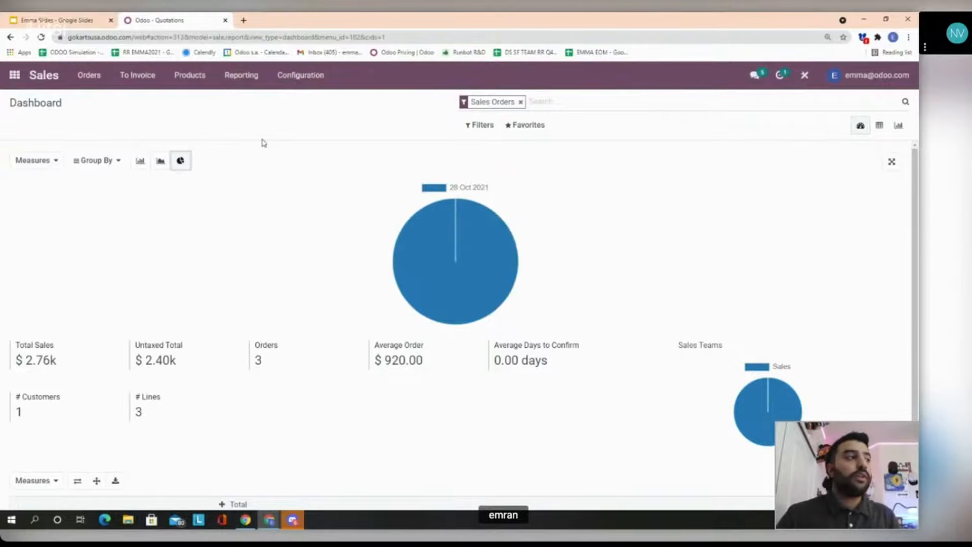
pyautogui.click(15, 76)
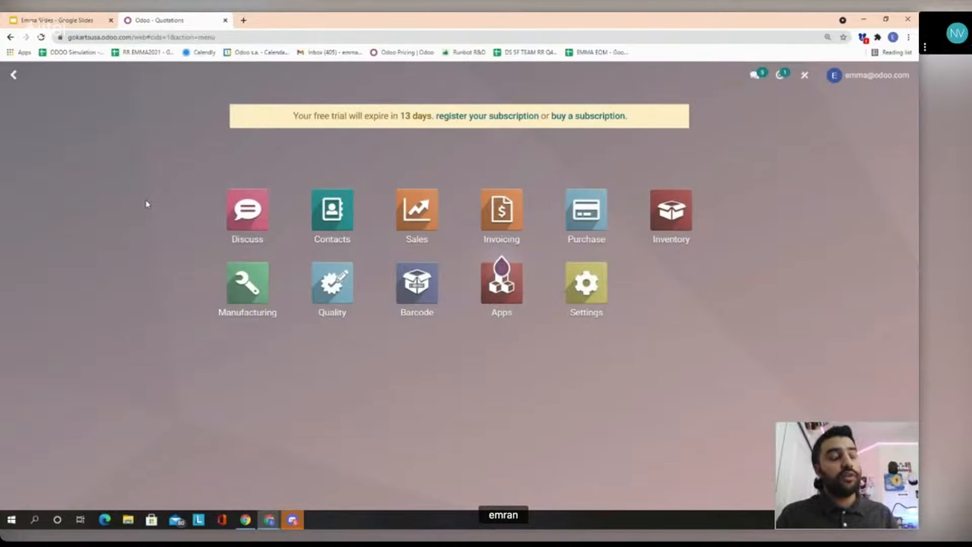
# Try the app overview's search with the word "search" and clear it
pyautogui.write('search')
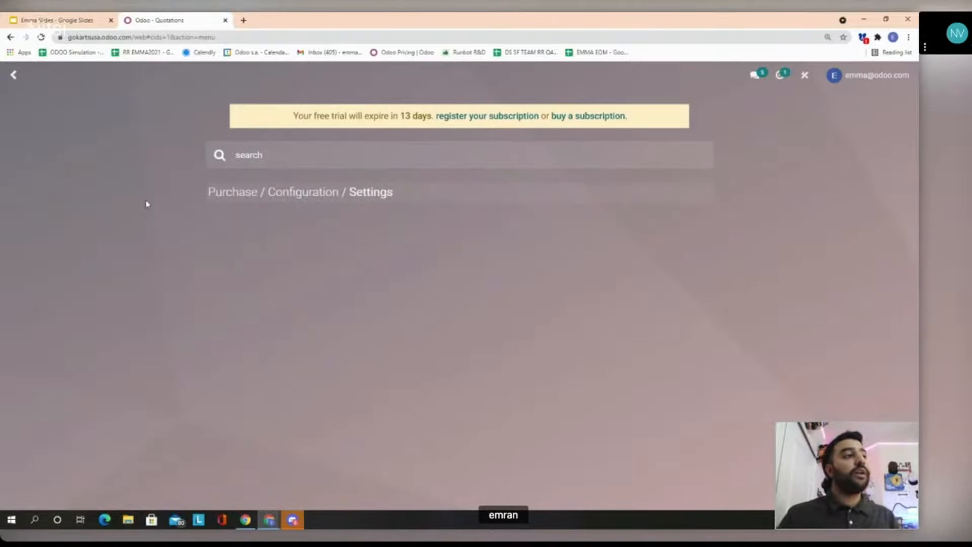
pyautogui.press('BackSpace')
pyautogui.press('BackSpace')
pyautogui.press('BackSpace')
pyautogui.press('BackSpace')
pyautogui.press('BackSpace')
pyautogui.press('BackSpace')
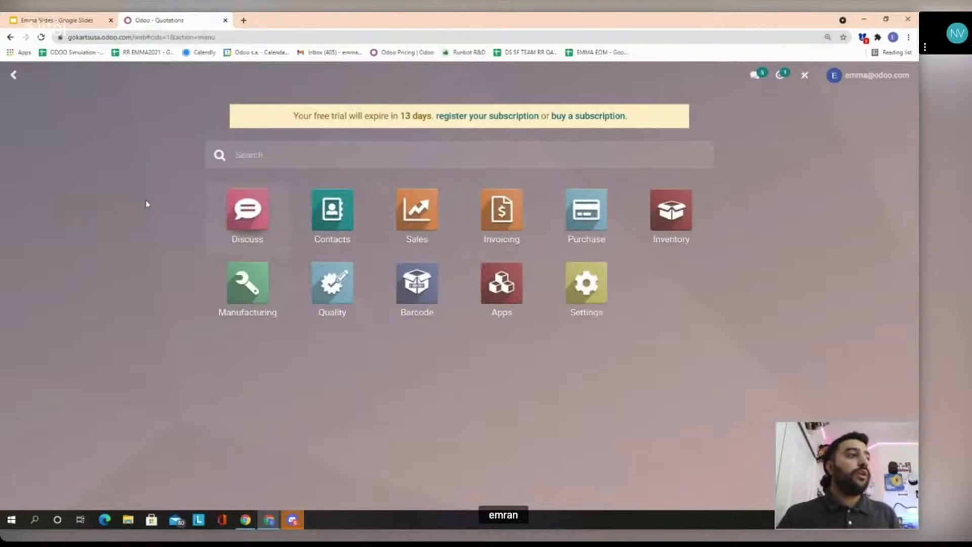
# Open the Inventory settings and look over the shipping options and available shipping connectors
pyautogui.click(587, 286)
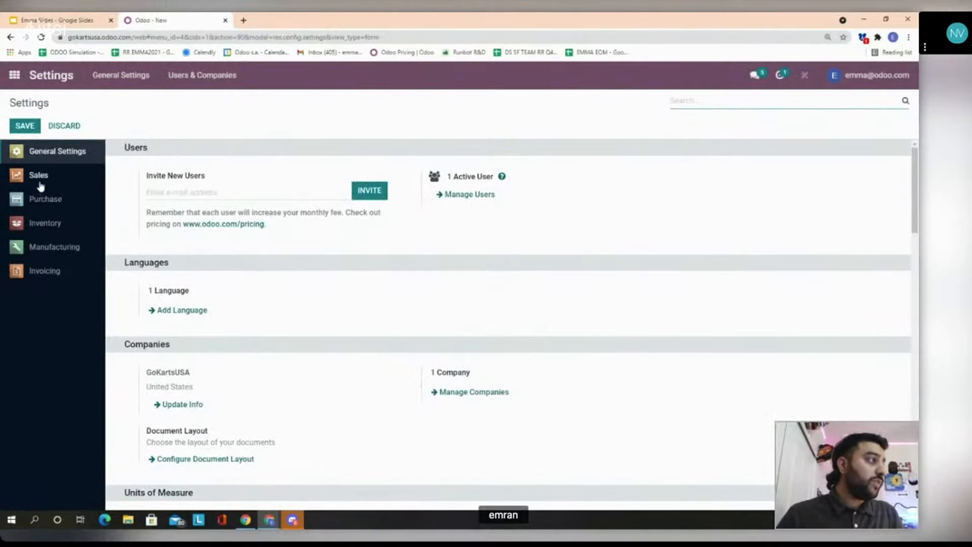
pyautogui.click(66, 221)
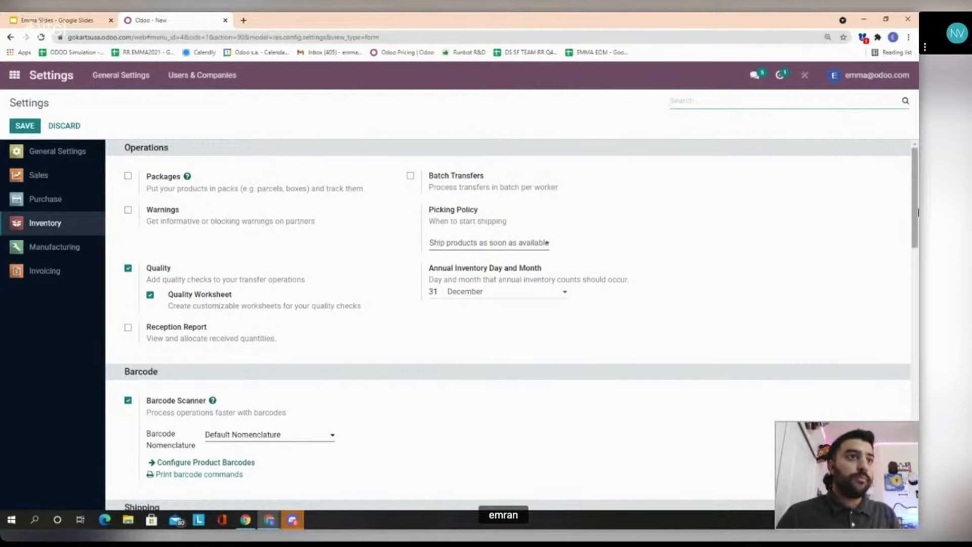
pyautogui.scroll(-6, 547, 243)
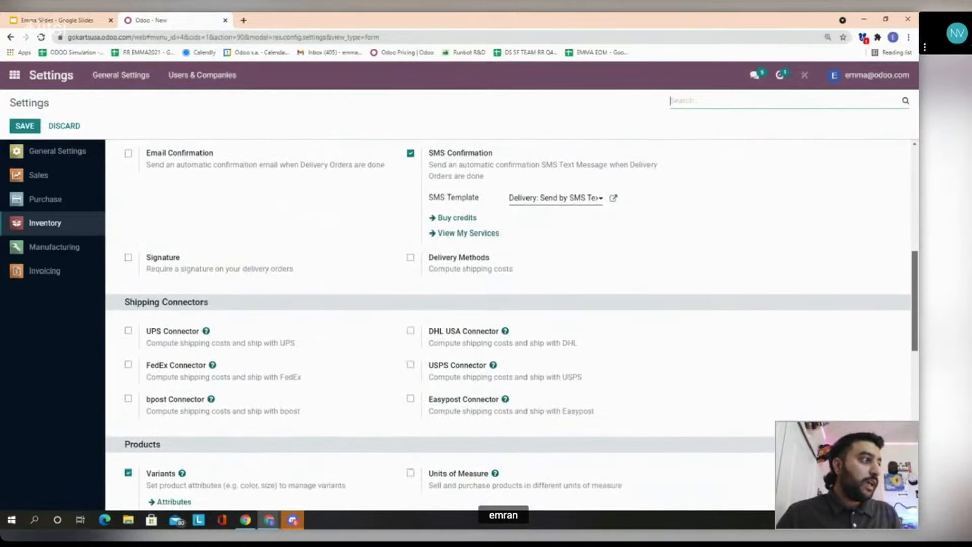
pyautogui.scroll(-1, 805, 362)
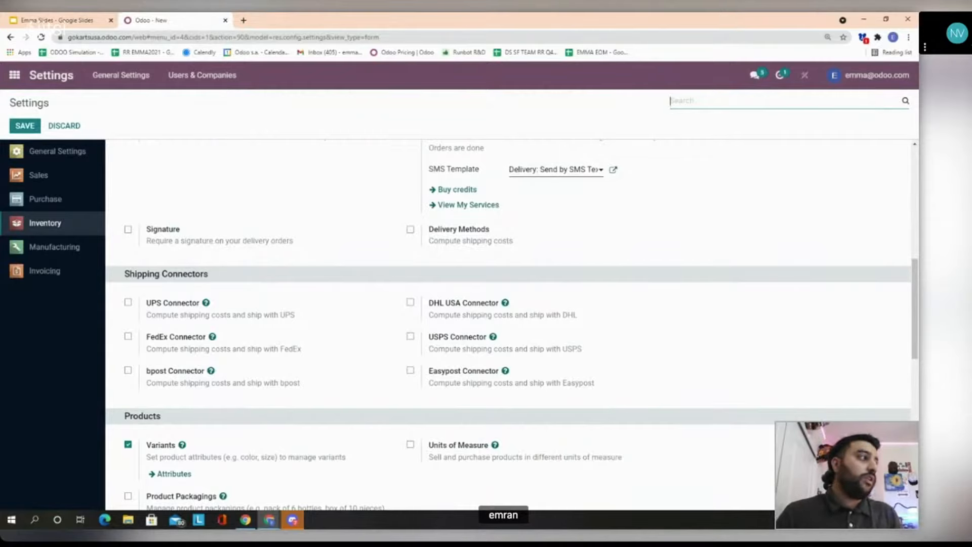
# Leave the settings and open the Production Analysis report of the Manufacturing app
pyautogui.click(15, 76)
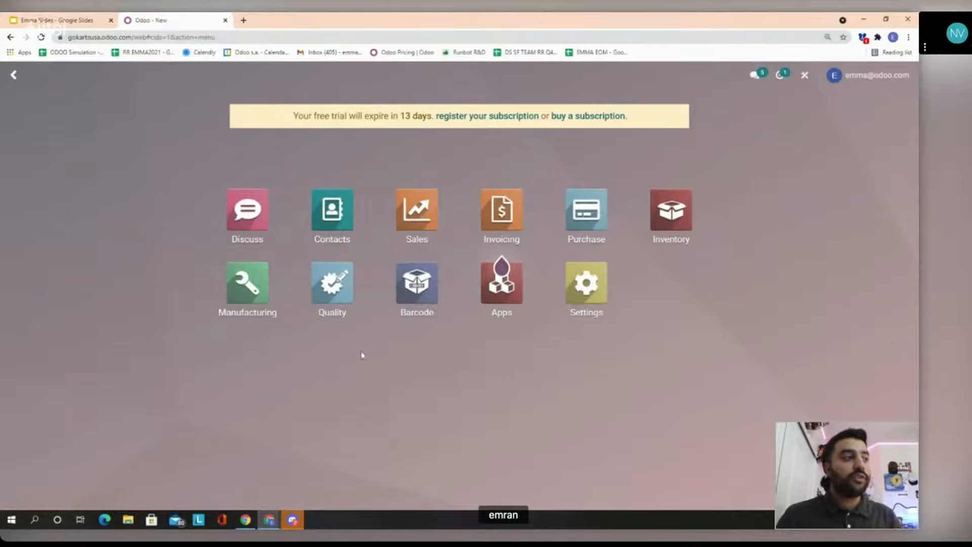
pyautogui.click(243, 295)
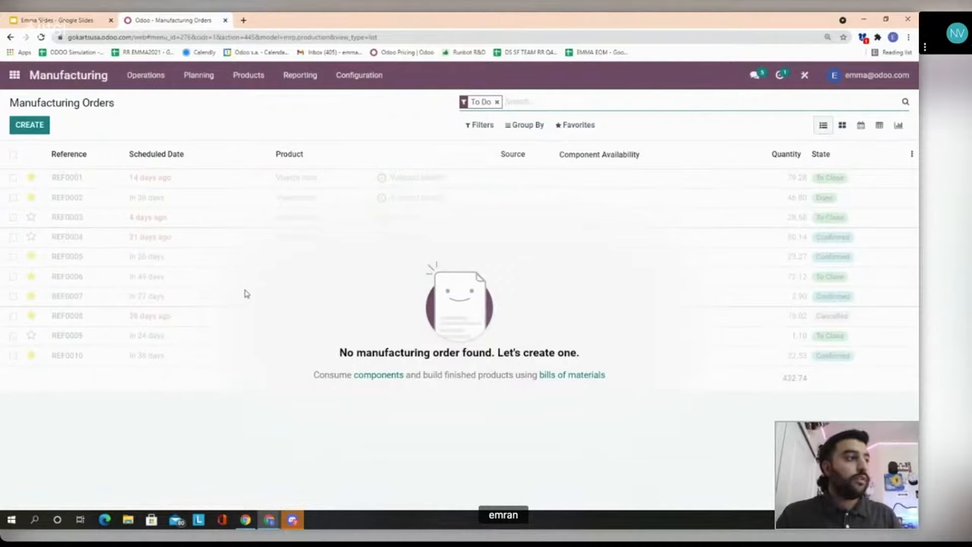
pyautogui.click(303, 81)
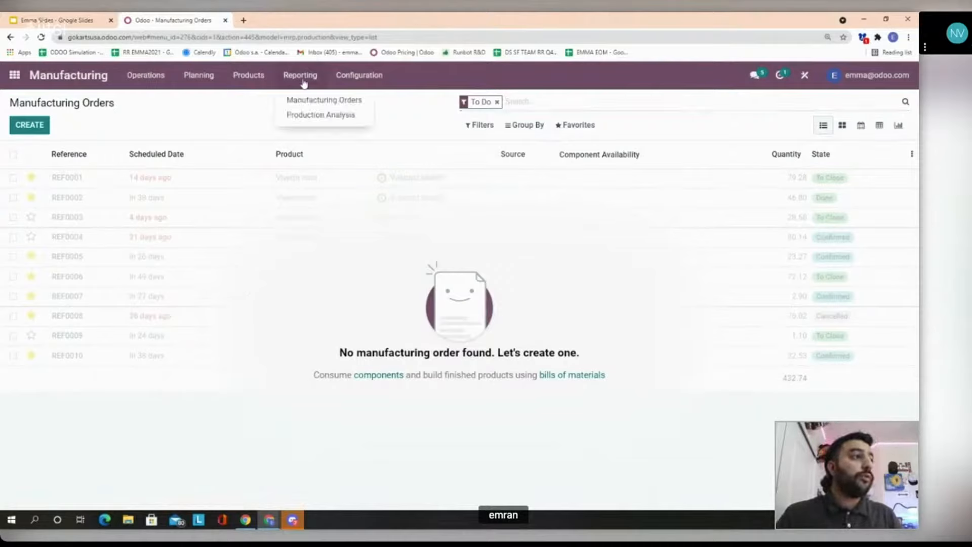
pyautogui.click(341, 116)
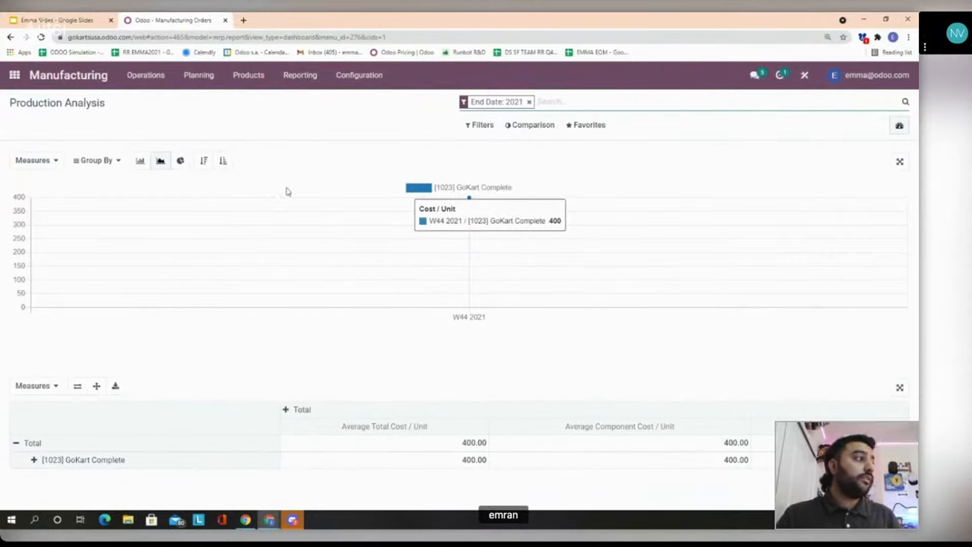
# Open the Manufacturing Orders report and remove its Confirmed or Planned filter
pyautogui.click(314, 75)
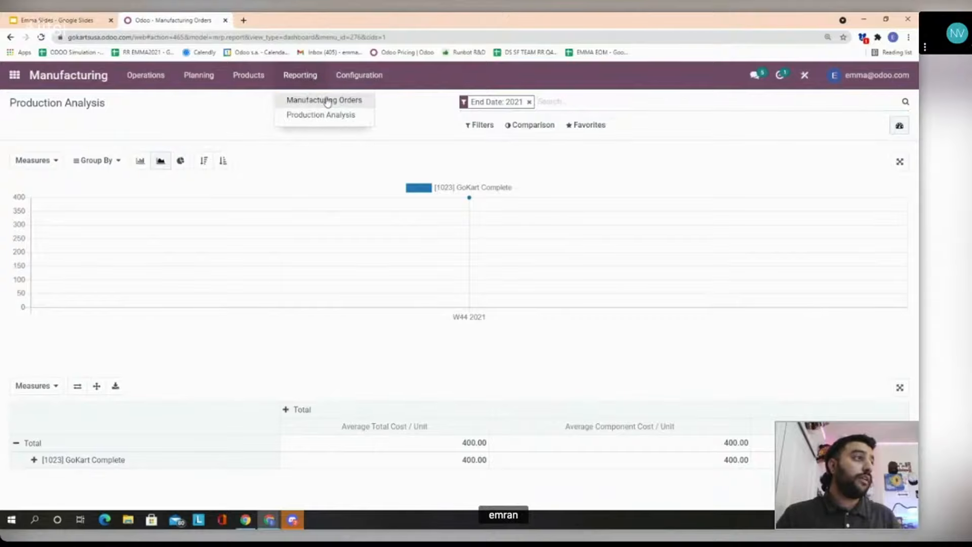
pyautogui.click(325, 99)
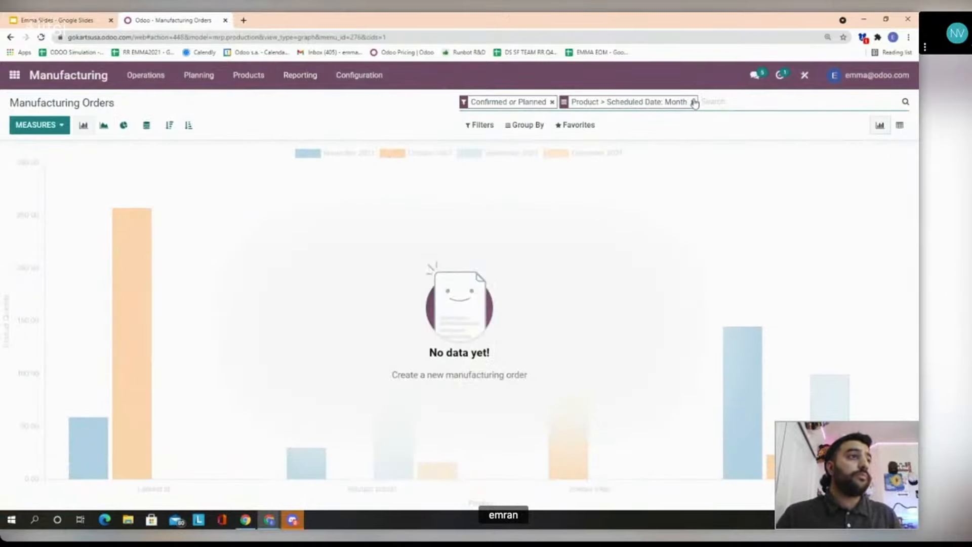
pyautogui.click(551, 102)
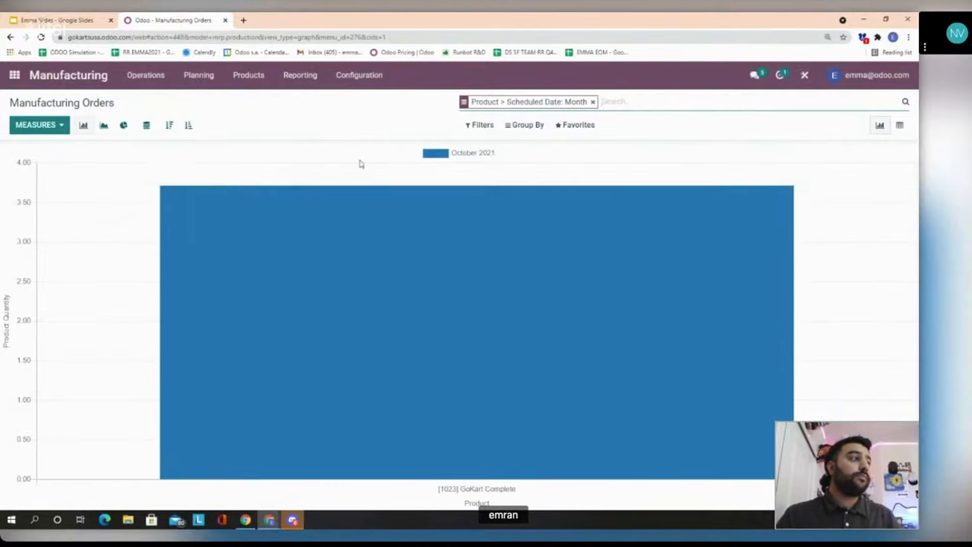
# Look over the report's filter, custom filter and grouping options, and return to the app overview
pyautogui.click(484, 126)
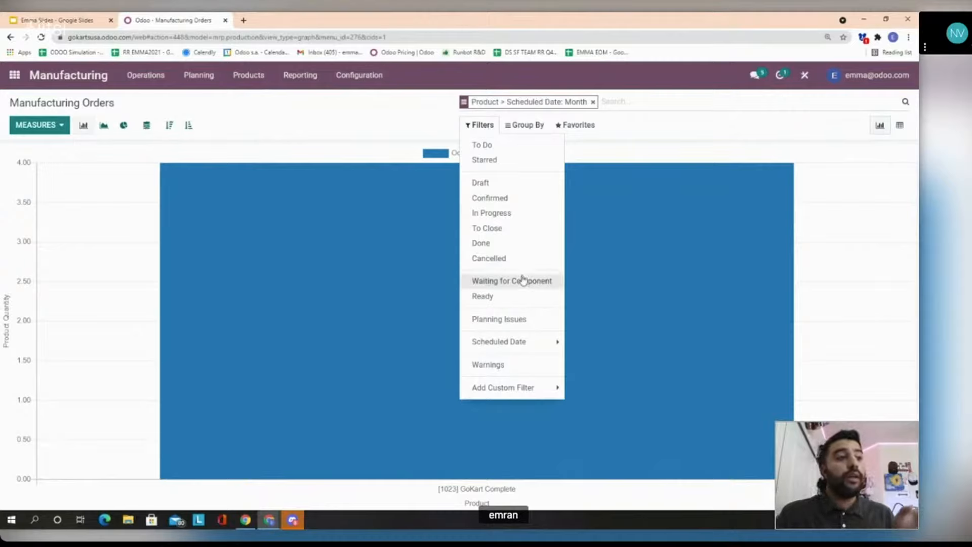
pyautogui.click(537, 391)
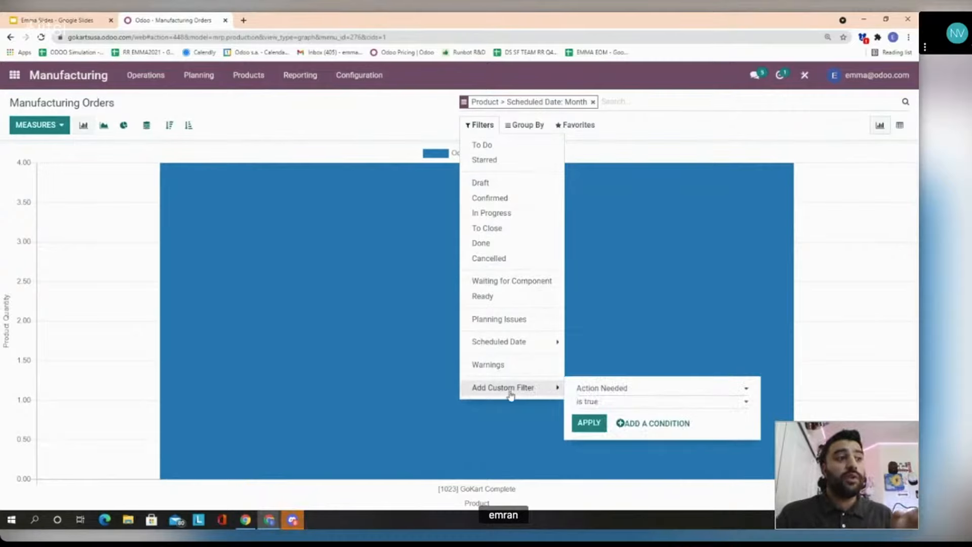
pyautogui.click(518, 126)
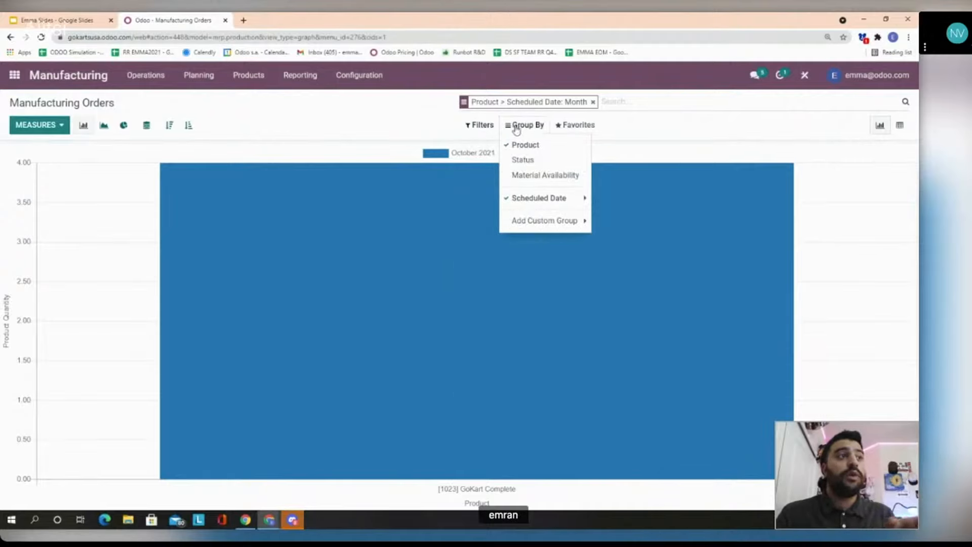
pyautogui.click(478, 125)
pyautogui.click(405, 133)
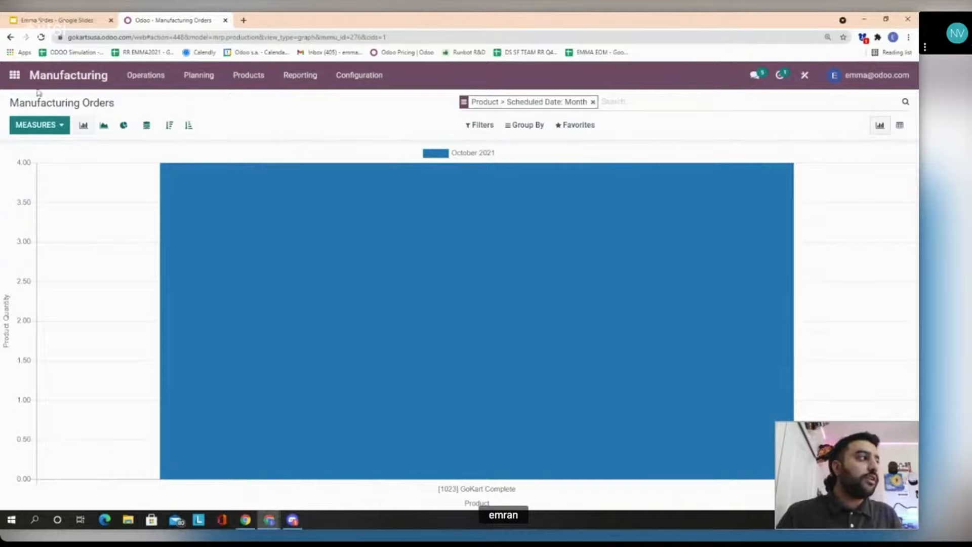
pyautogui.click(15, 76)
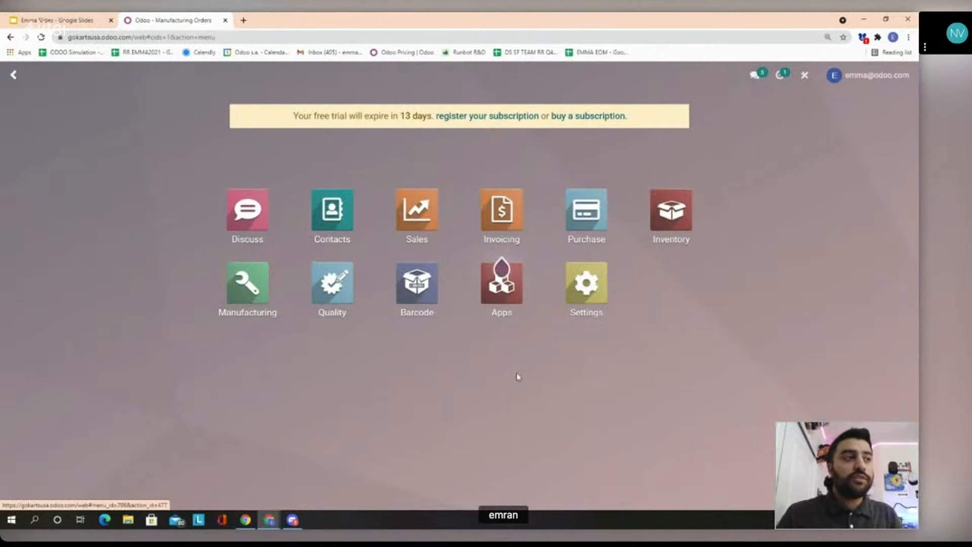